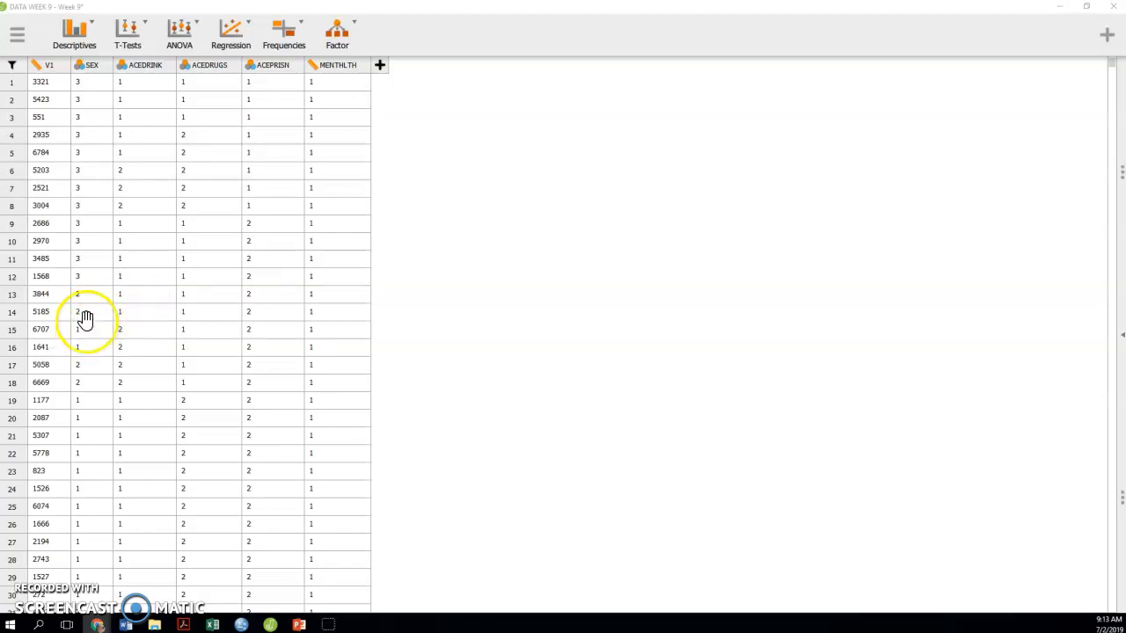
Run a new linear regression with MENTHLTH as the dependent variable and SEX, ACEDRINK, ACEDRUGS and ACEPRISN as covariates
click(233, 29)
click(243, 83)
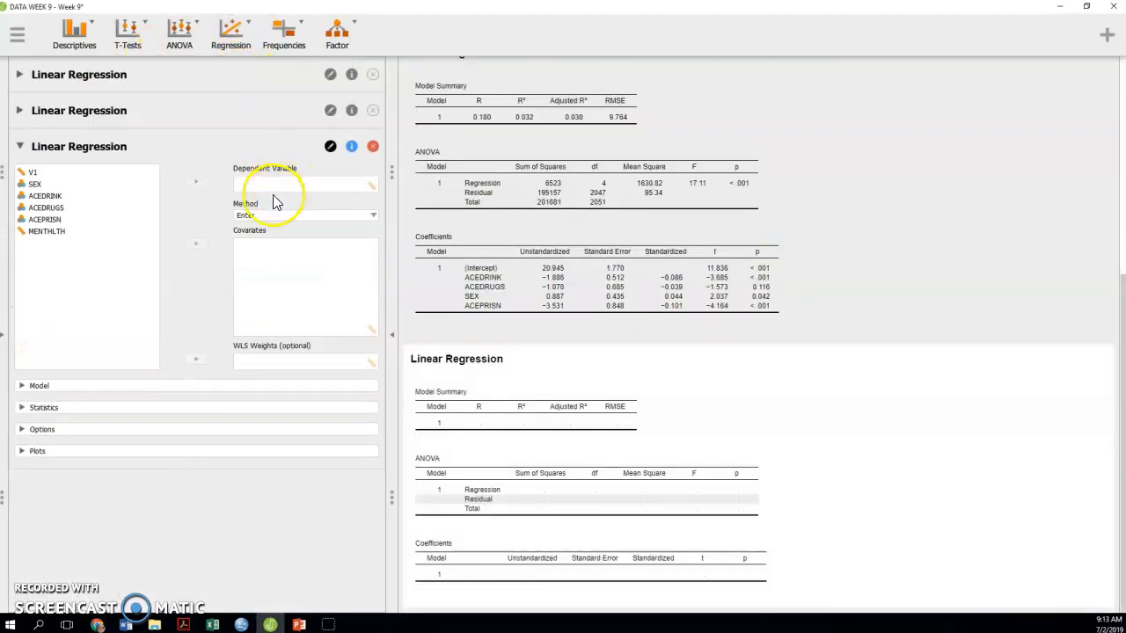
click(82, 232)
drag(82, 236, 286, 184)
click(53, 184)
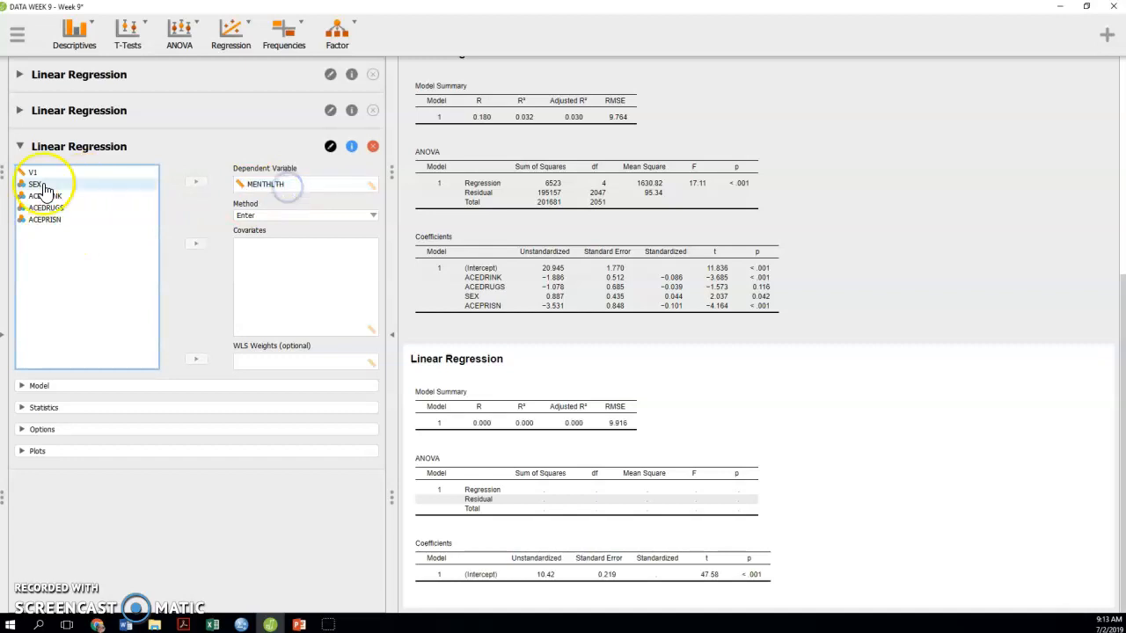
shift+click(46, 219)
drag(45, 206, 308, 295)
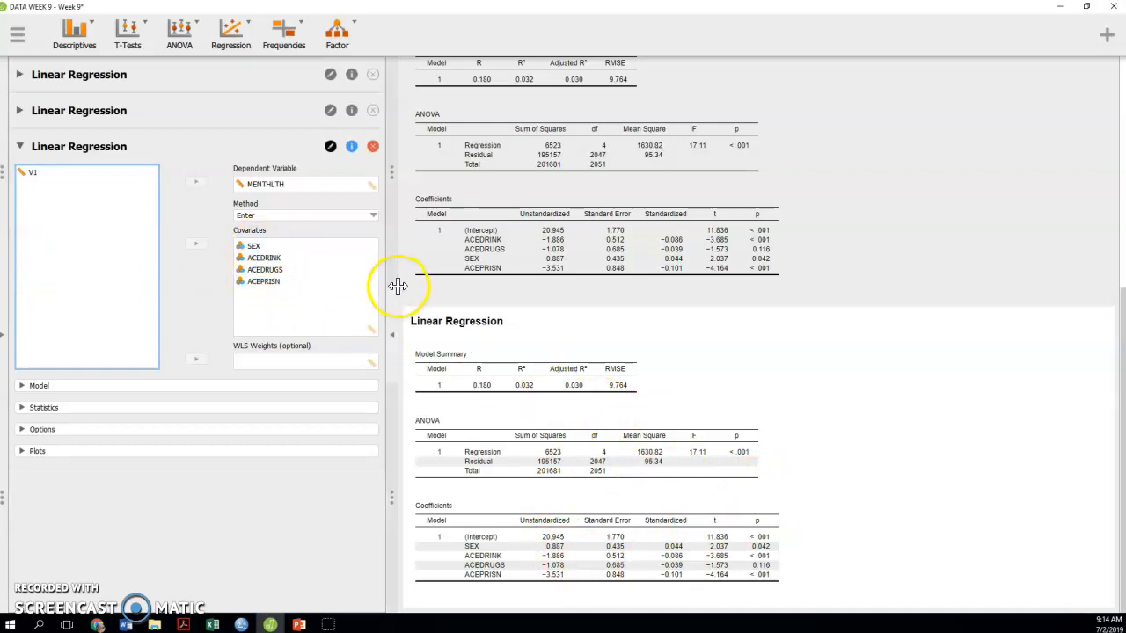
Open the data set in a maximized Excel window and insert two blank columns between SEX and ACEDRINK
click(7, 320)
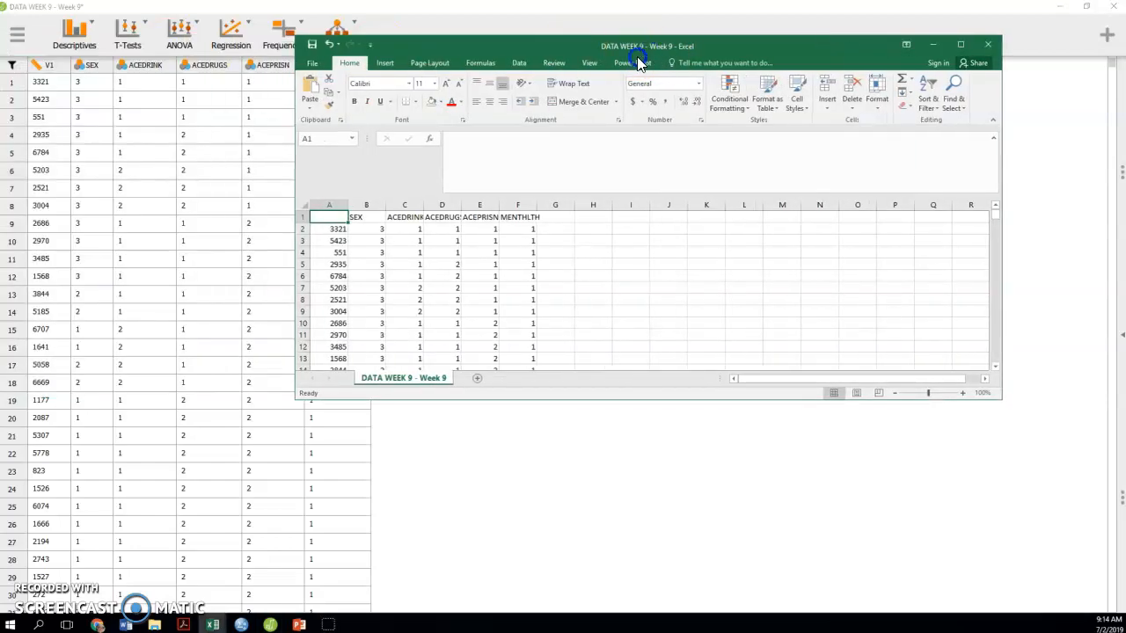
click(922, 60)
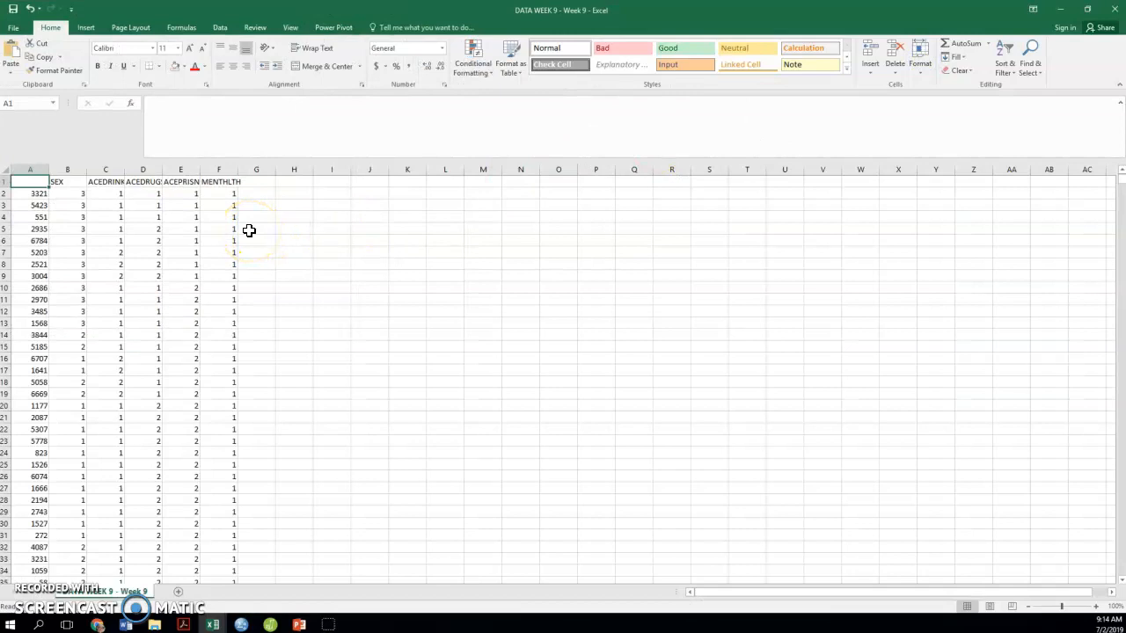
click(95, 168)
right_click(95, 168)
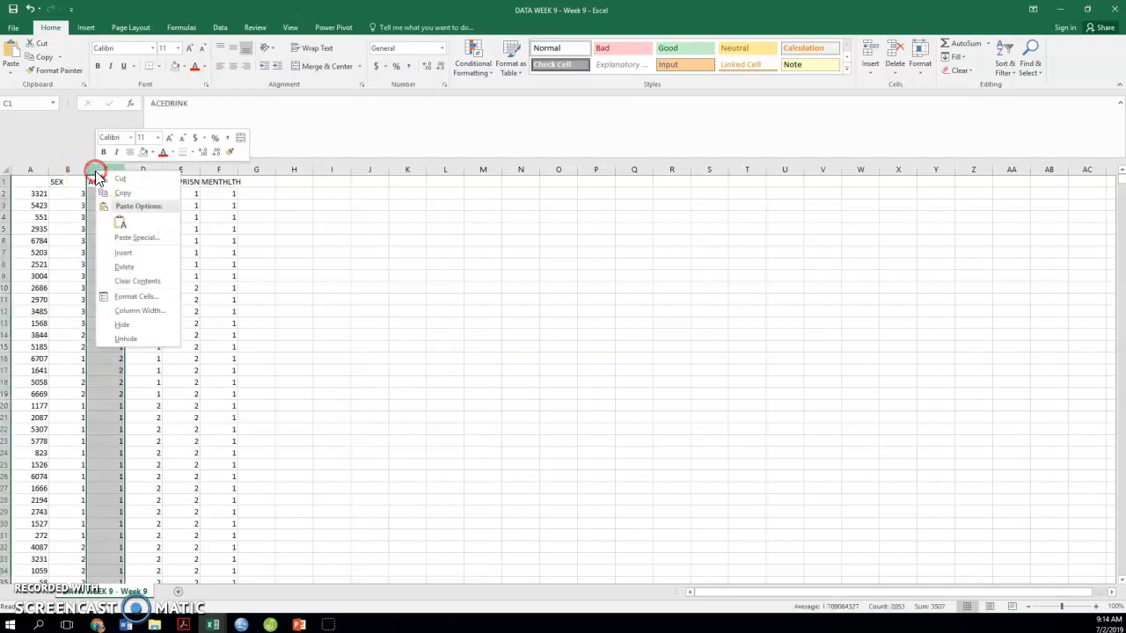
click(125, 255)
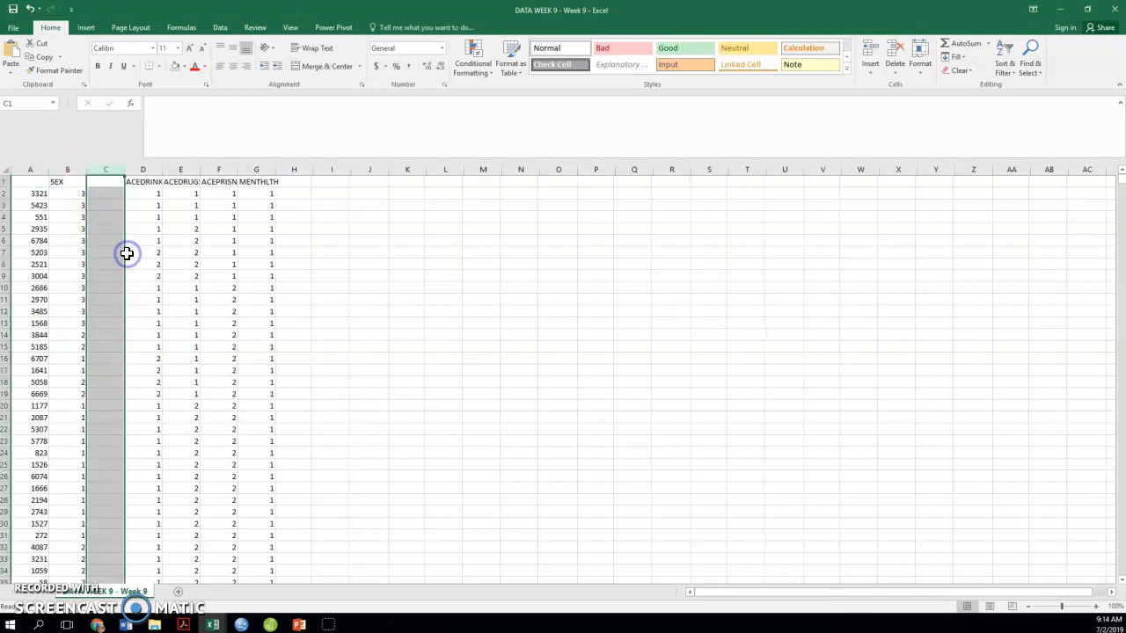
right_click(107, 170)
click(134, 254)
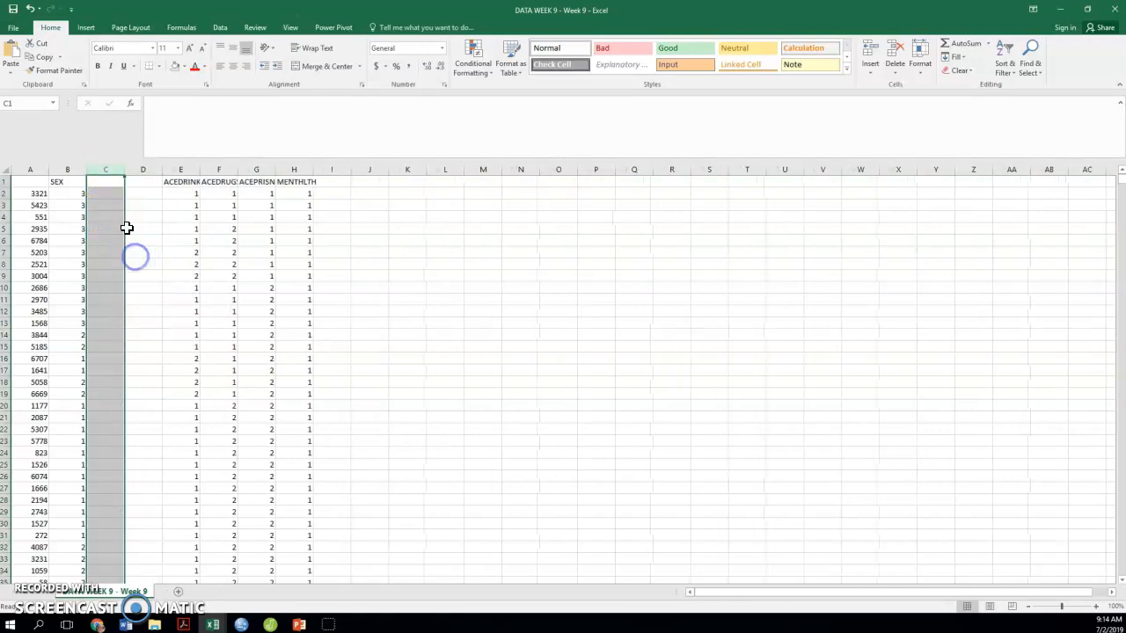
Enter the headers Male in C1 and Female in D1 for the two new columns
click(108, 180)
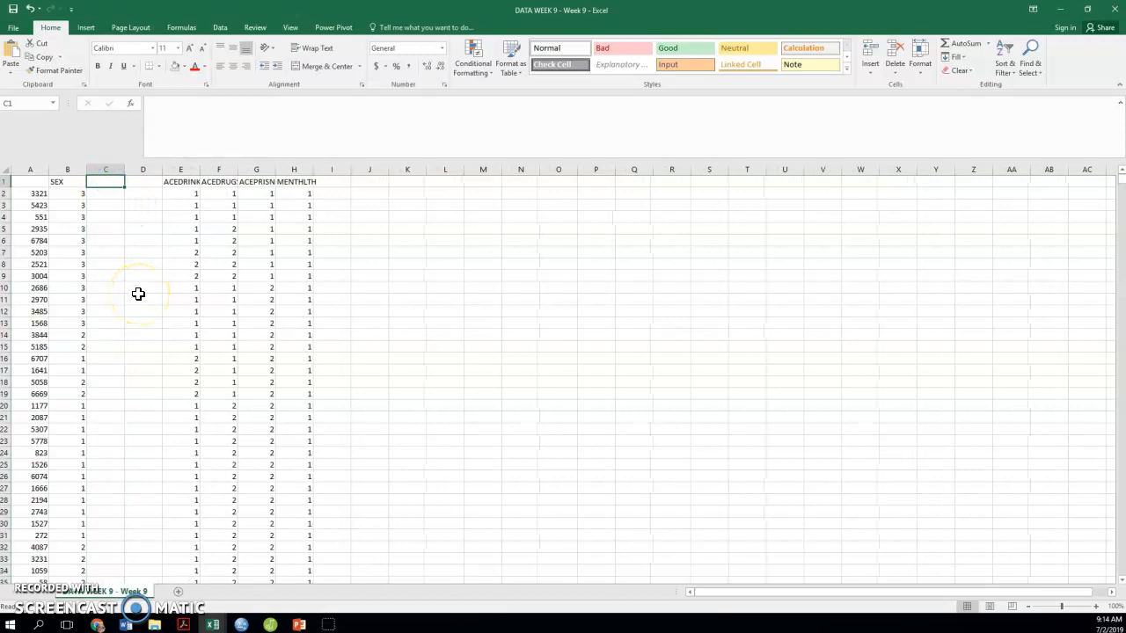
text(Male)
key(Tab)
text(Female)
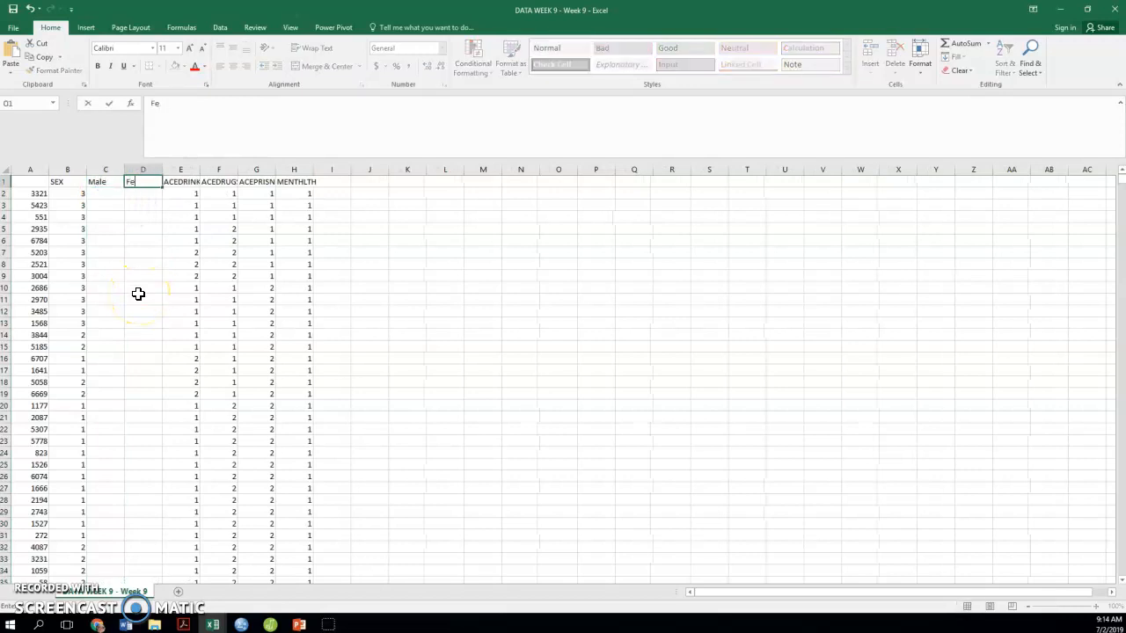
key(Return)
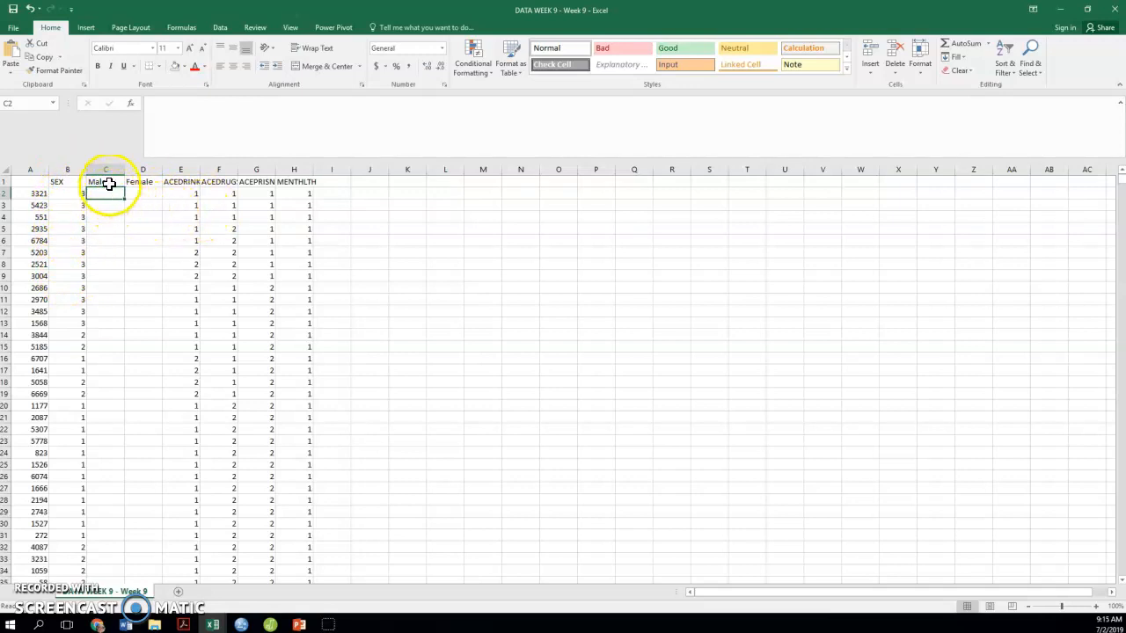
click(66, 182)
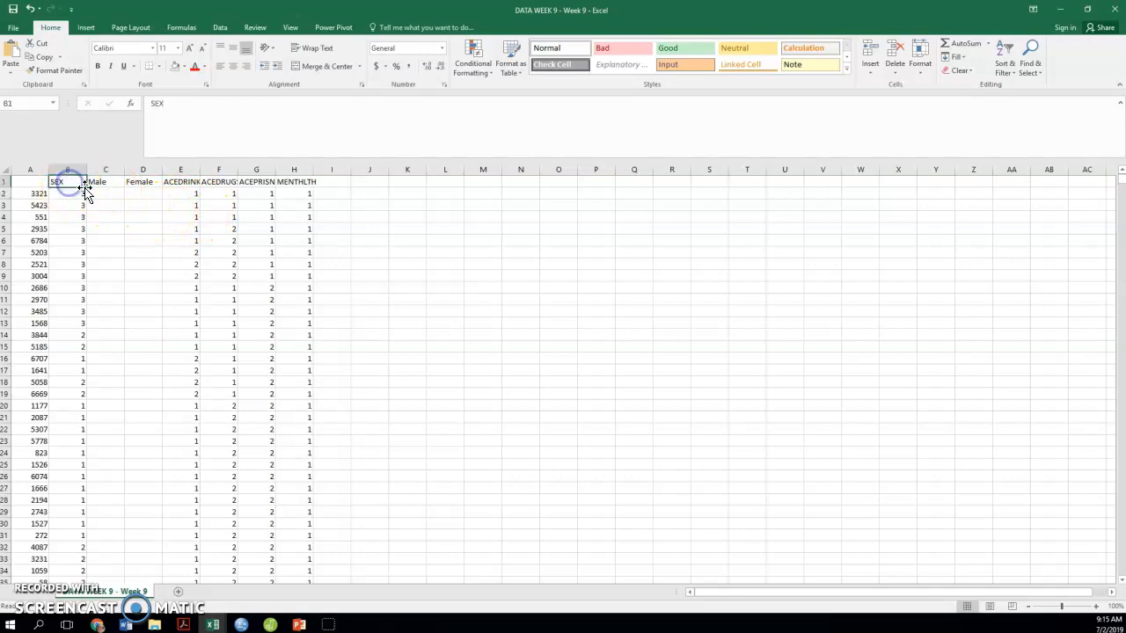
click(98, 182)
click(137, 182)
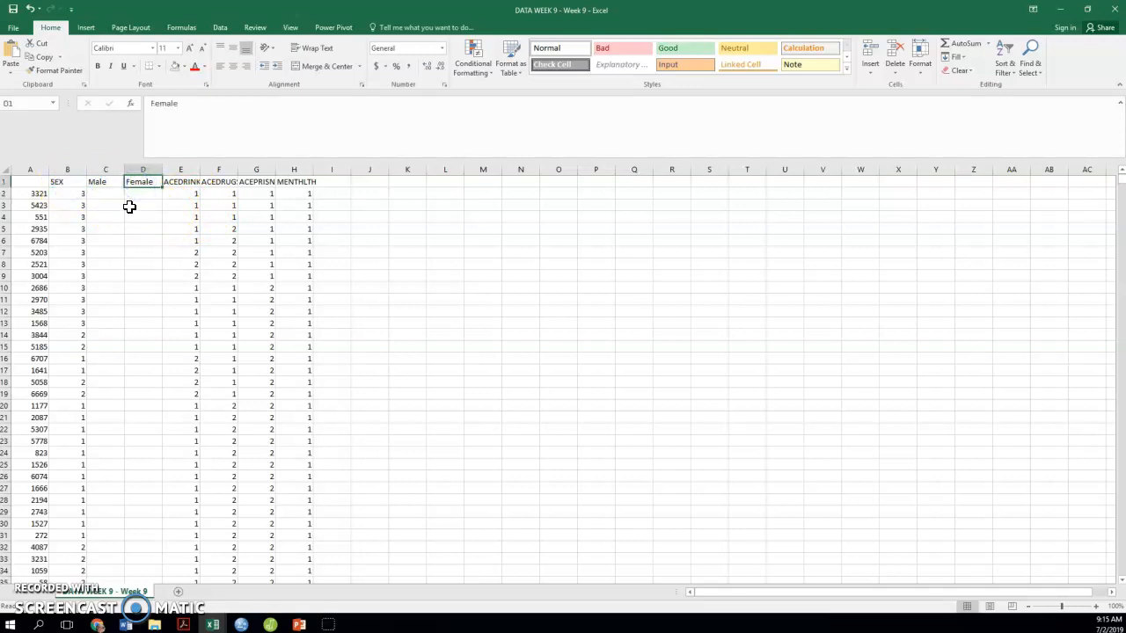
click(111, 179)
click(137, 180)
Replace the Male header in C1 with Intersex
click(114, 184)
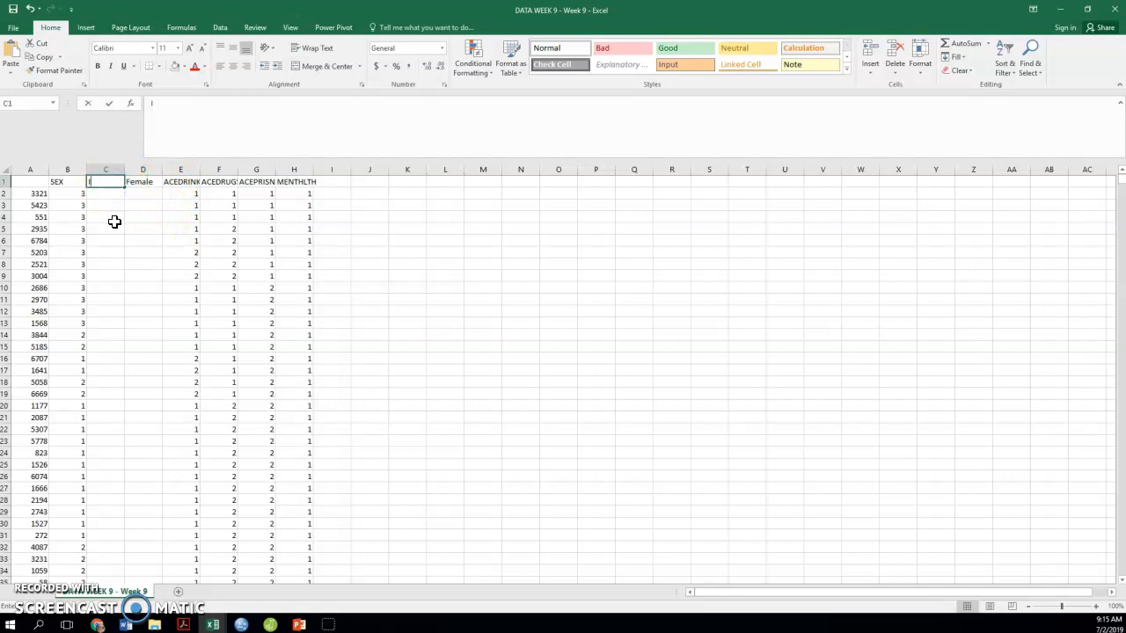
text(Intersex)
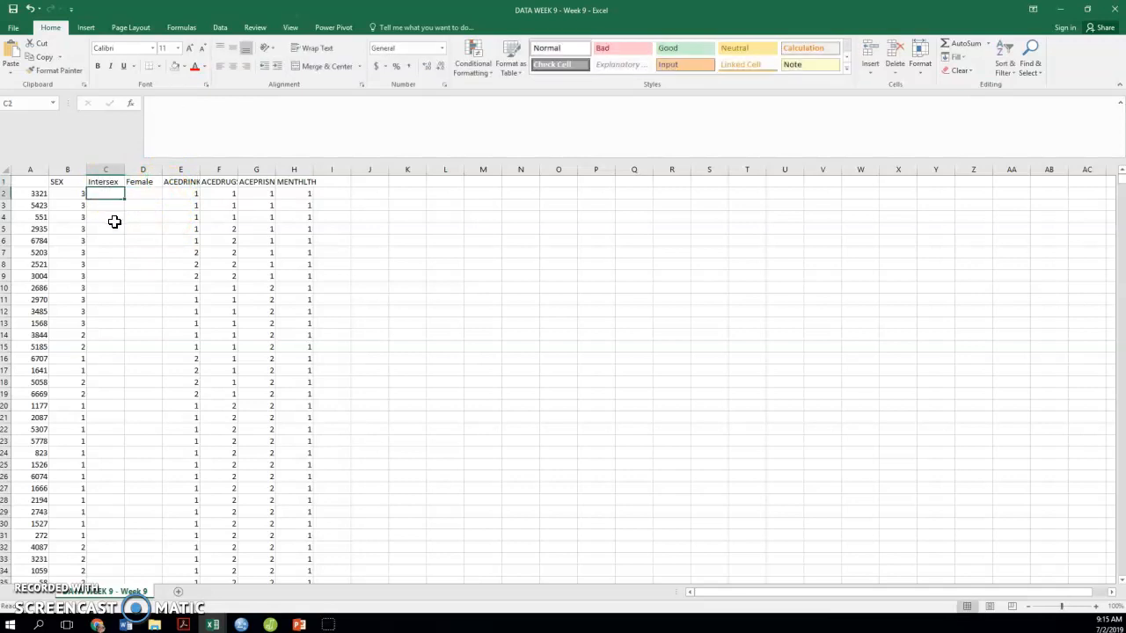
key(Up)
key(Right)
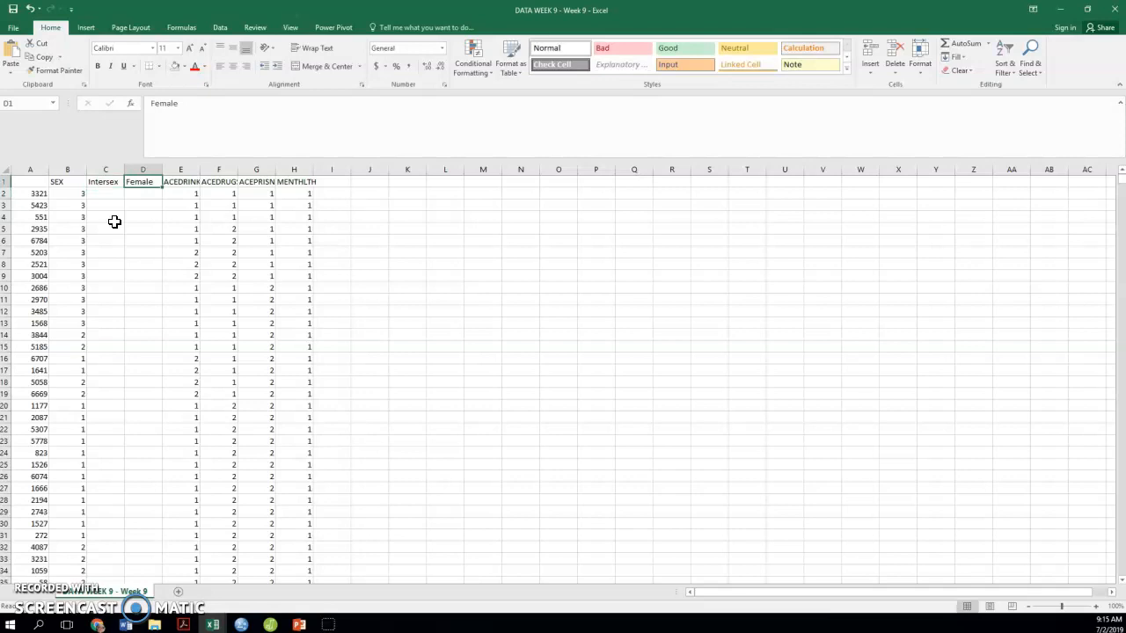
key(Down)
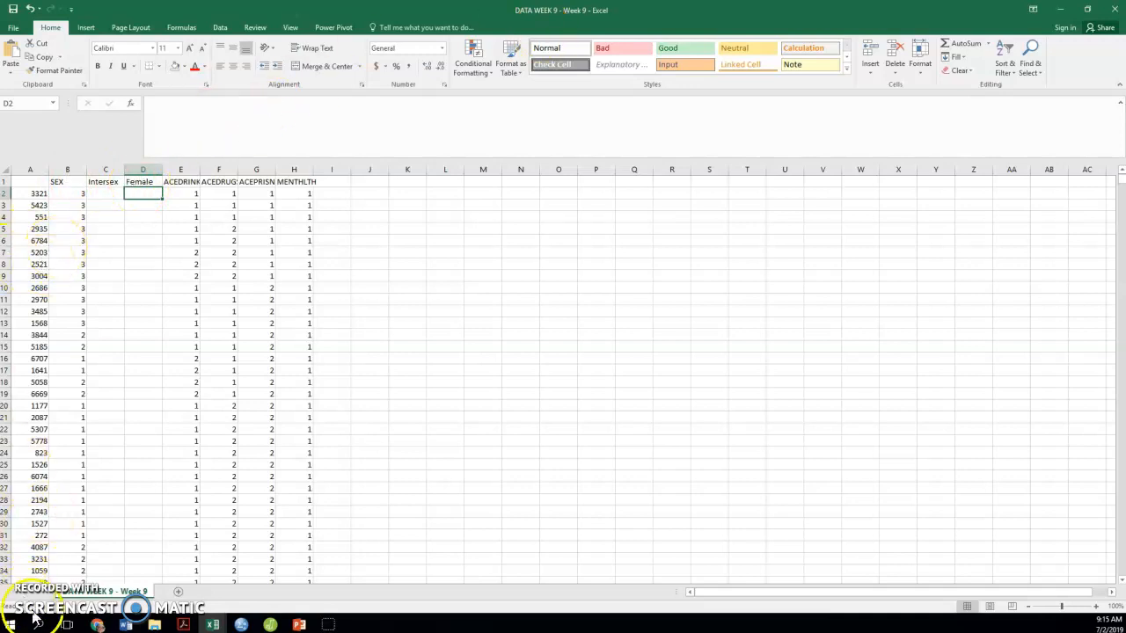
Enter =IF(B2=3,1,0) in C2 and fill it down the whole Intersex column
click(113, 194)
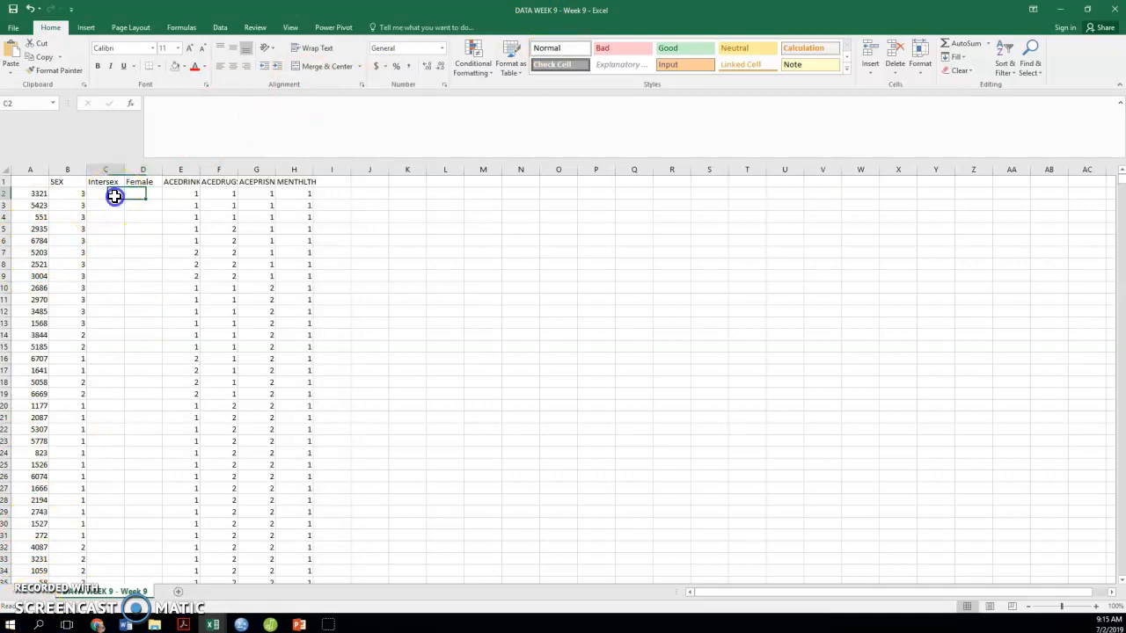
click(182, 121)
text(=if()
click(62, 191)
text(=3,1,0))
key(Return)
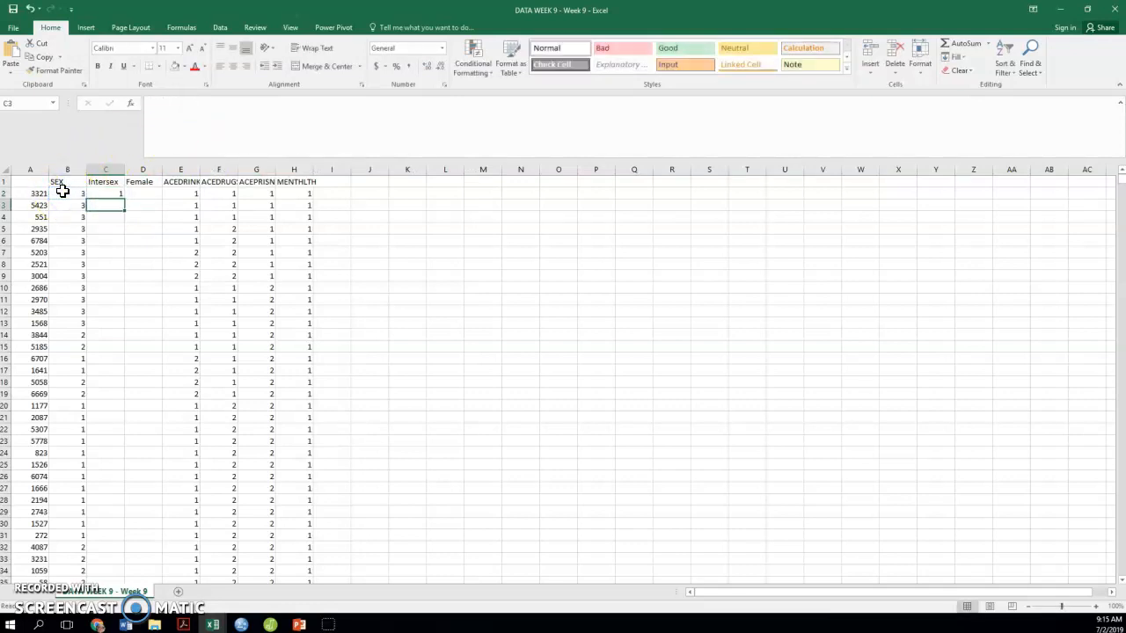
click(123, 195)
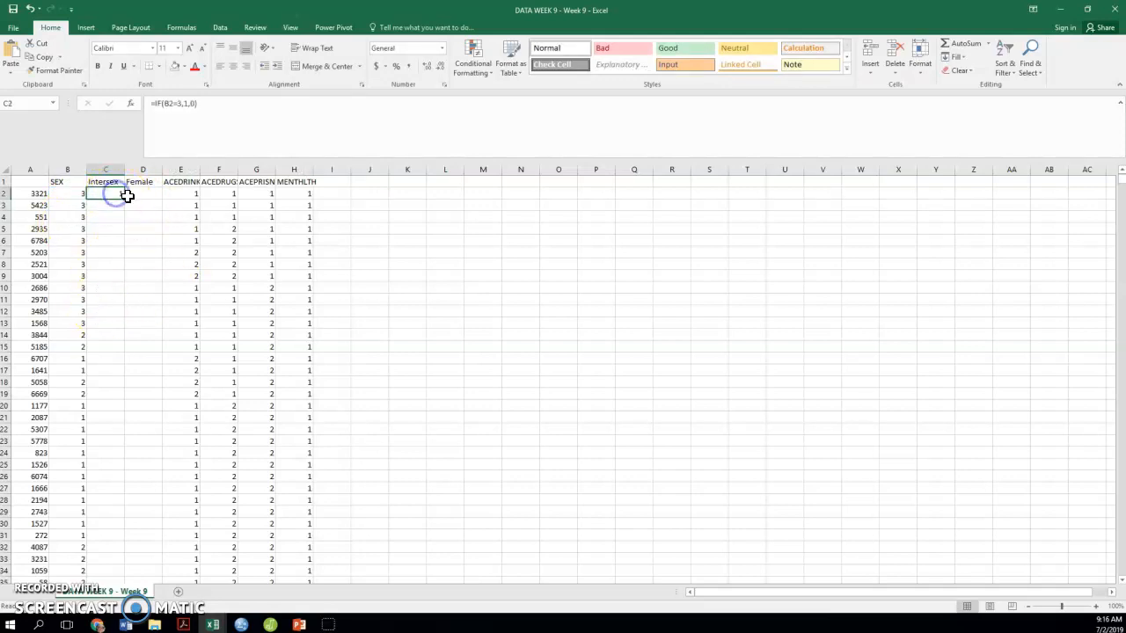
double_click(124, 199)
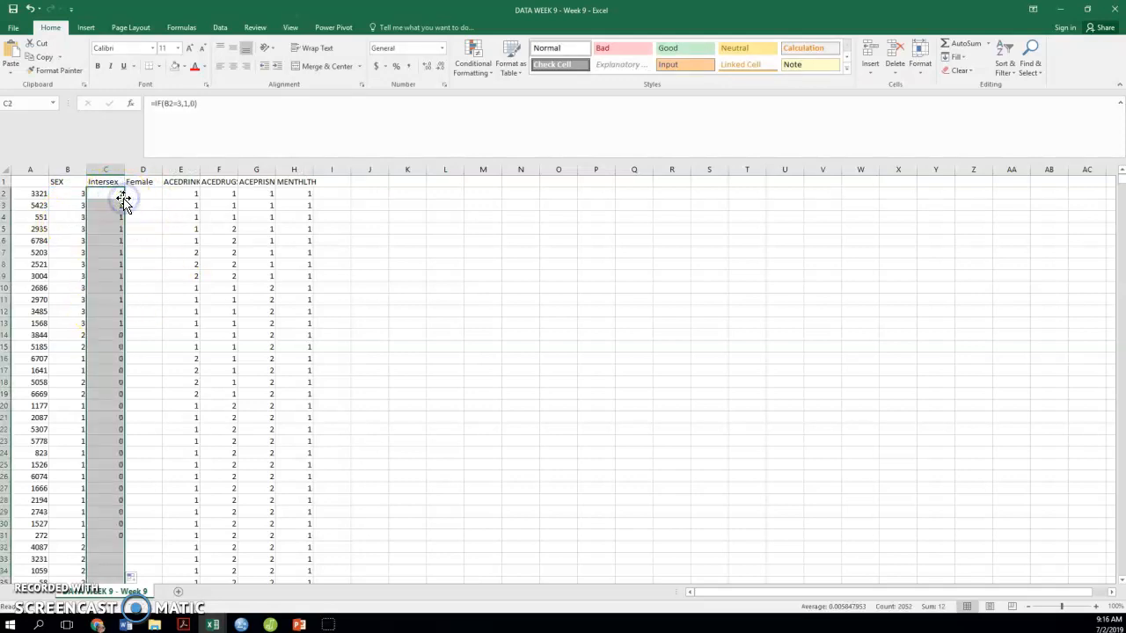
Enter =IF(B2=2,1,0) in D2 and fill it down the whole Female column
click(150, 193)
click(177, 116)
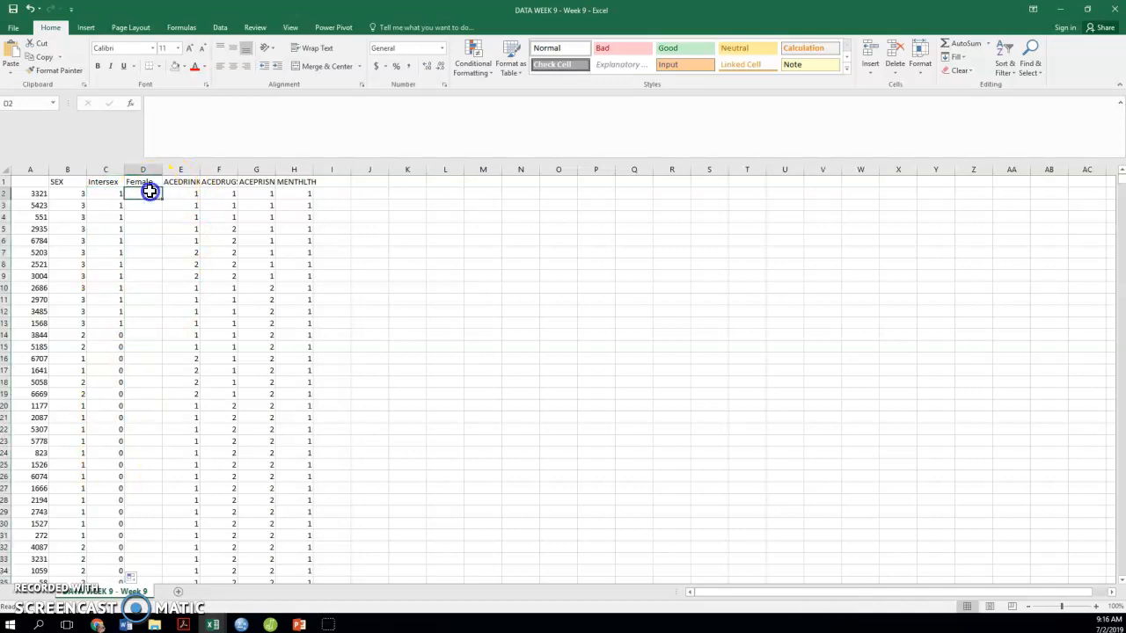
text(=if()
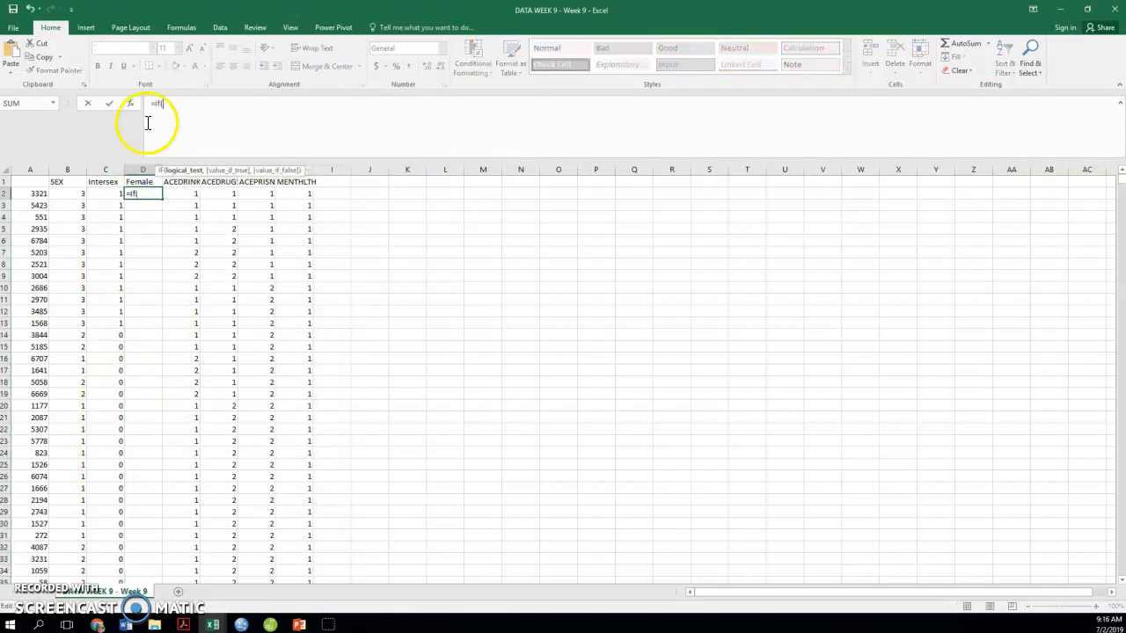
click(73, 195)
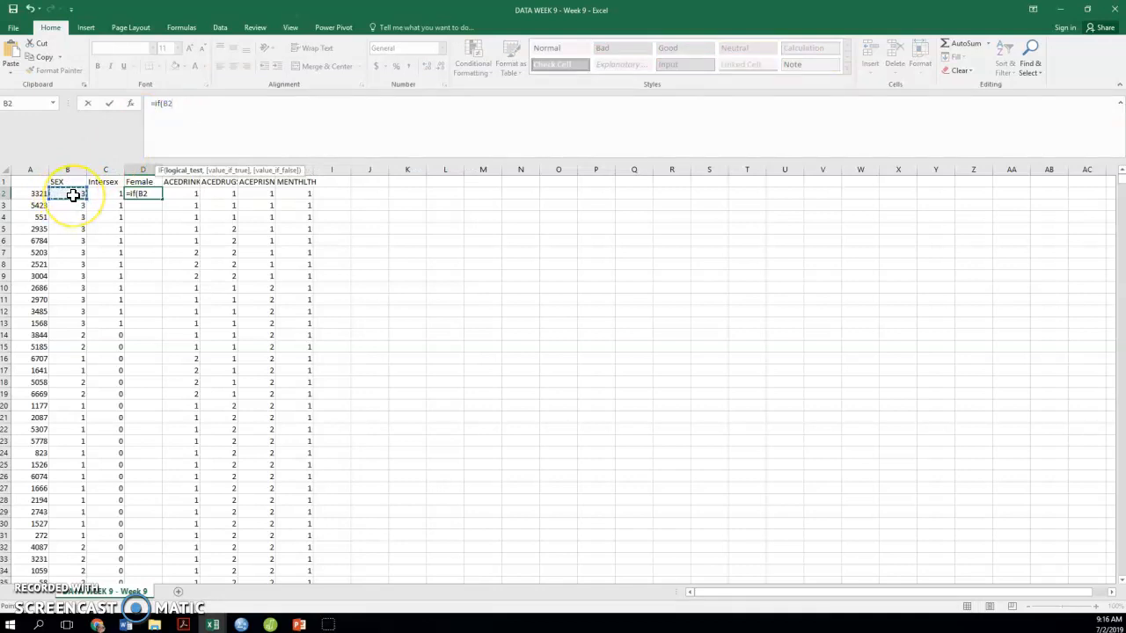
text(=2,)
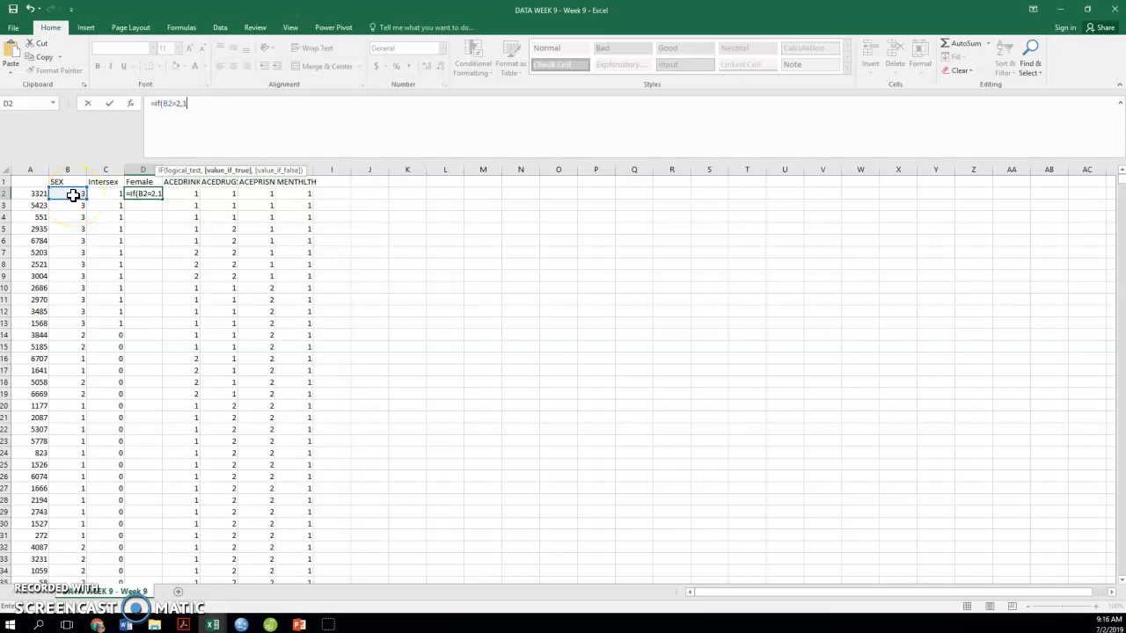
text(1,)
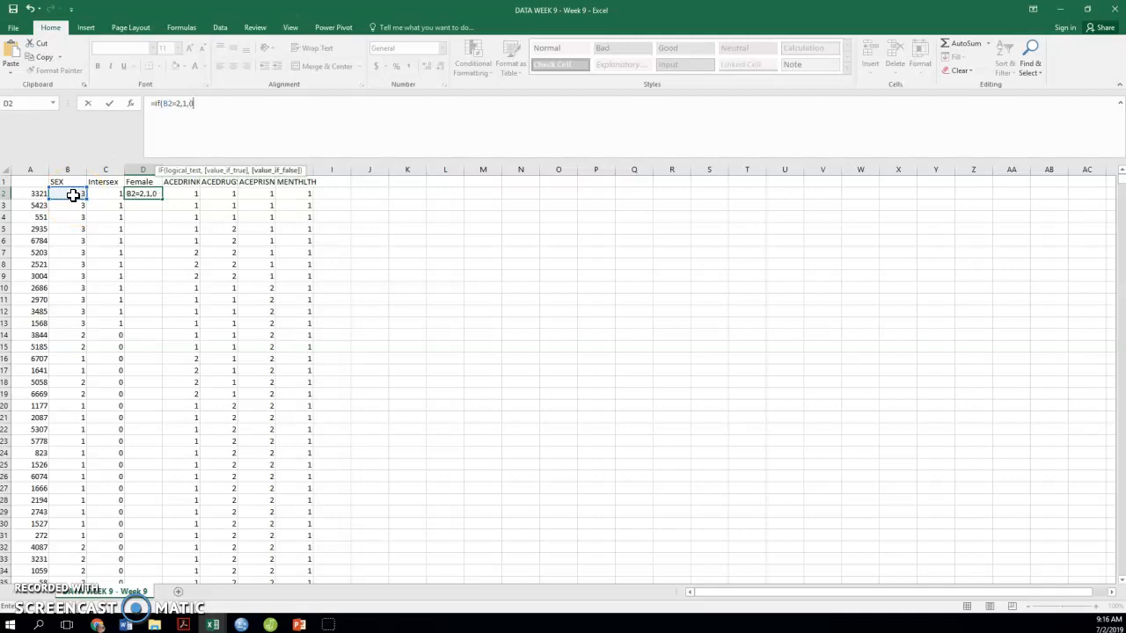
text(0))
key(Return)
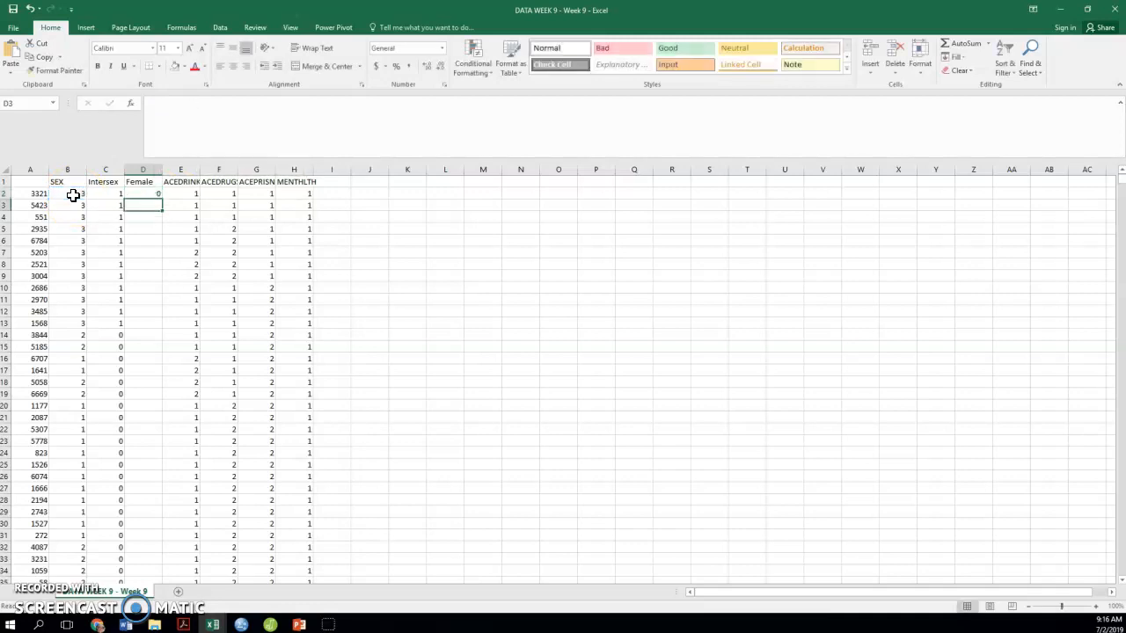
click(139, 194)
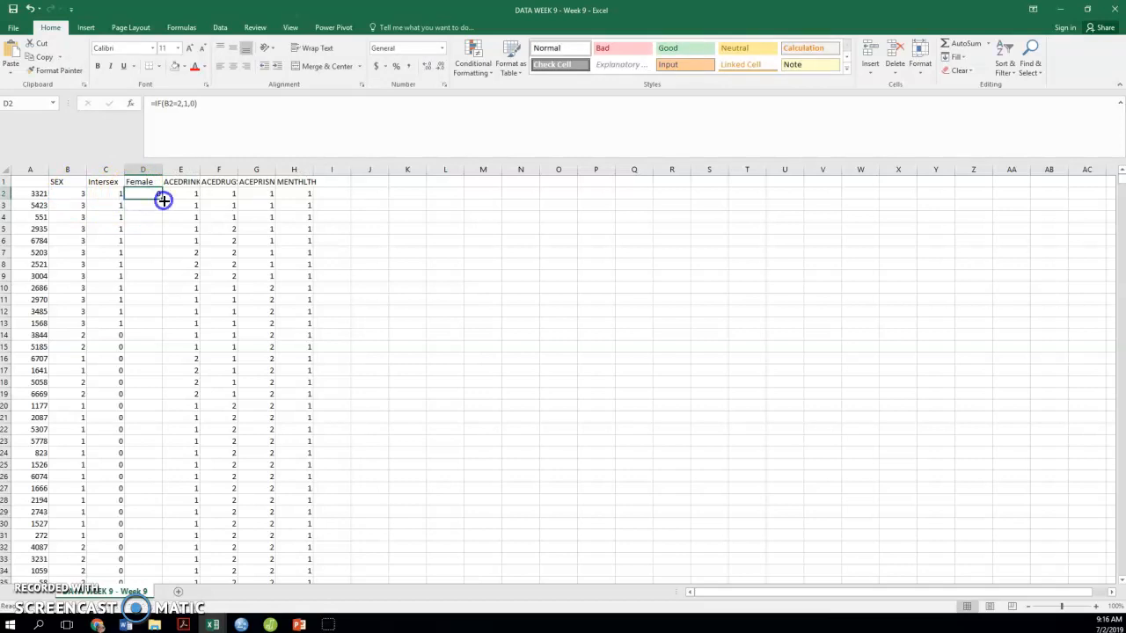
double_click(163, 201)
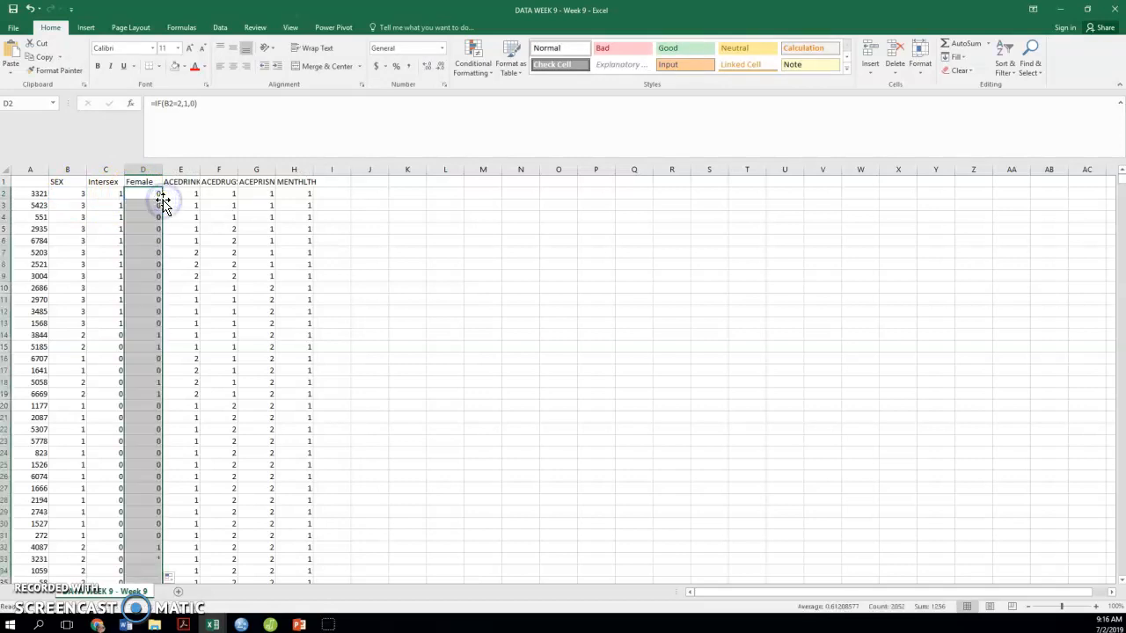
Compare the Intersex and Female dummy codes with the SEX values in rows 8, 13, 14 and 20
click(143, 332)
click(11, 334)
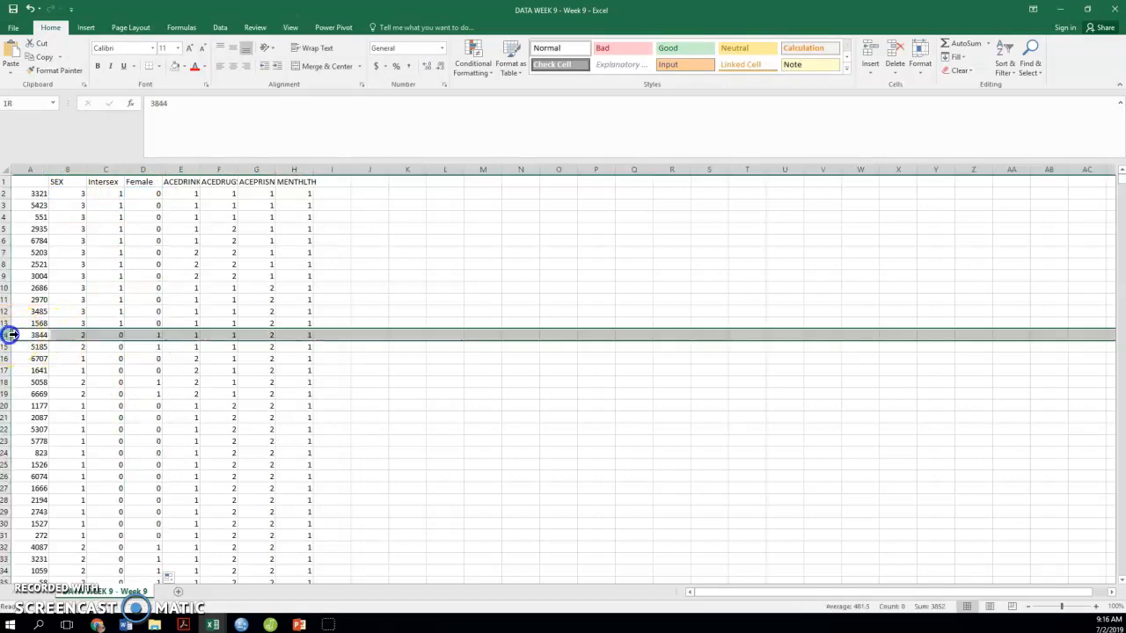
click(156, 331)
click(119, 324)
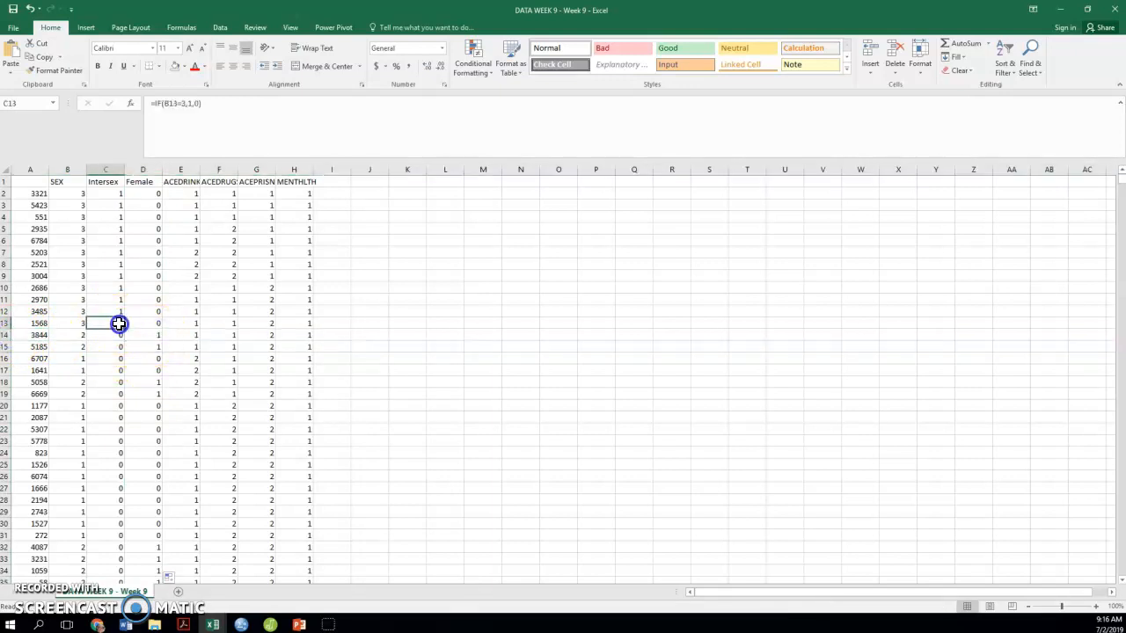
click(8, 324)
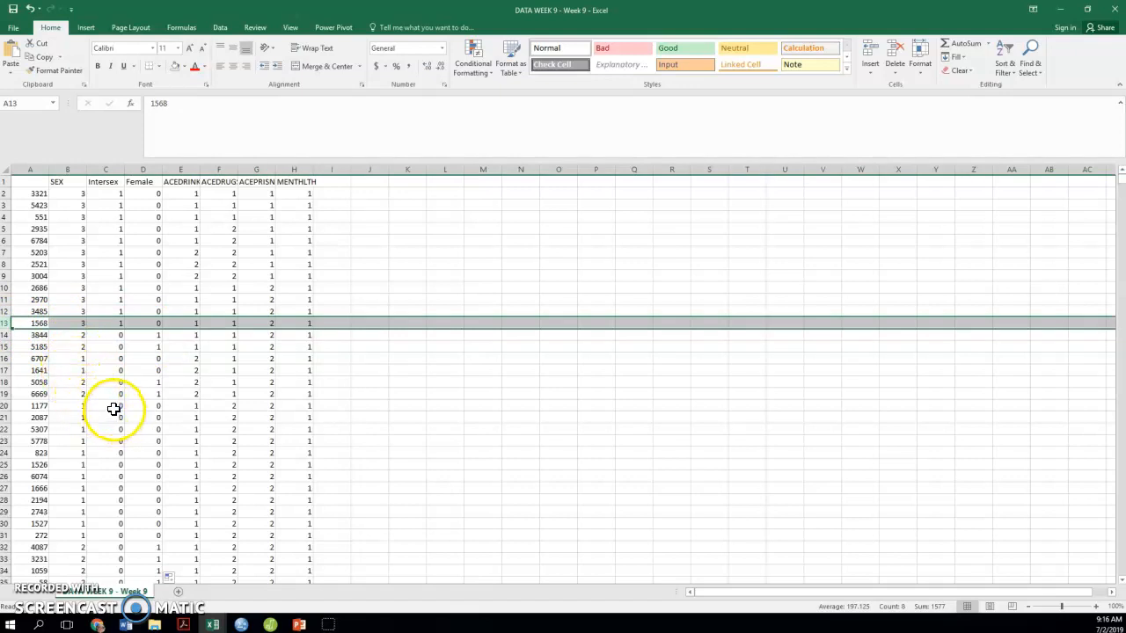
drag(113, 407, 141, 407)
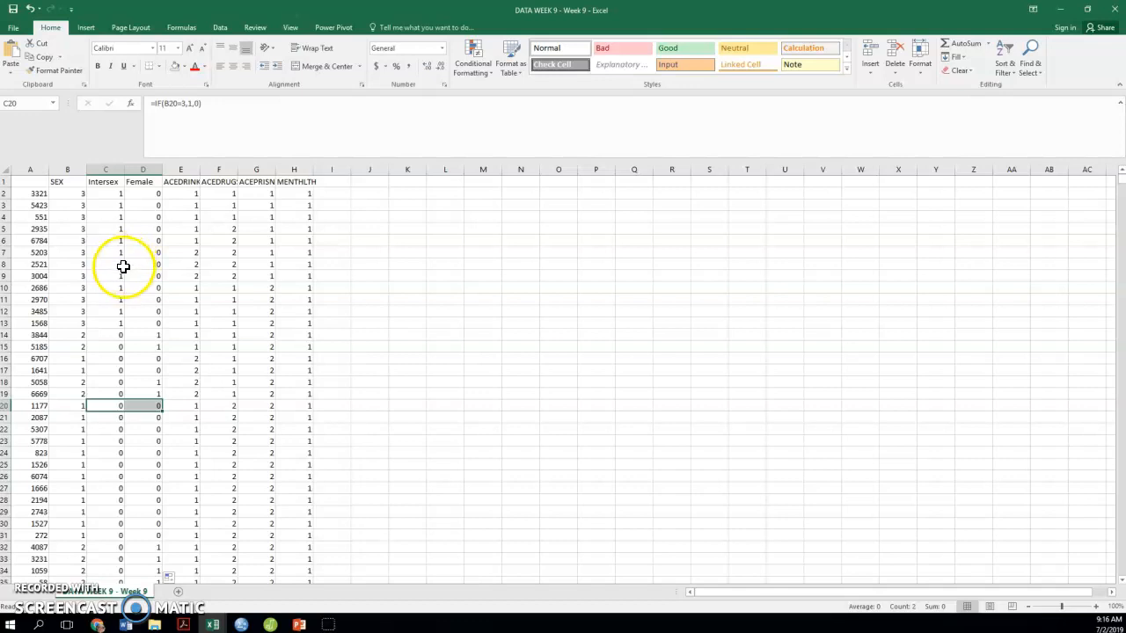
drag(118, 264, 142, 265)
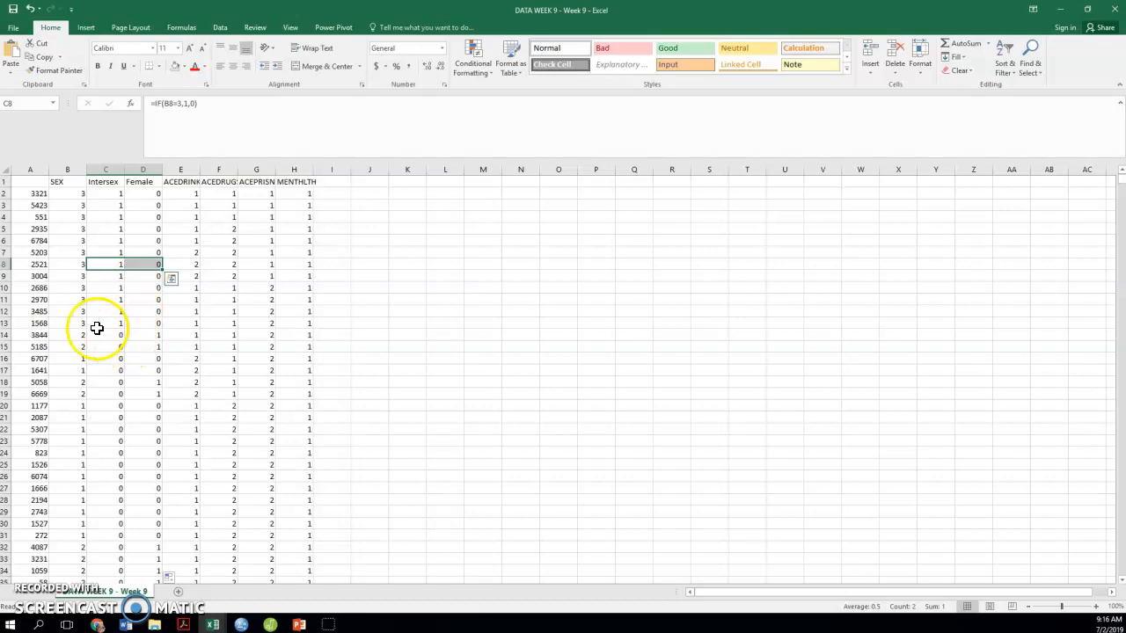
drag(105, 335, 140, 335)
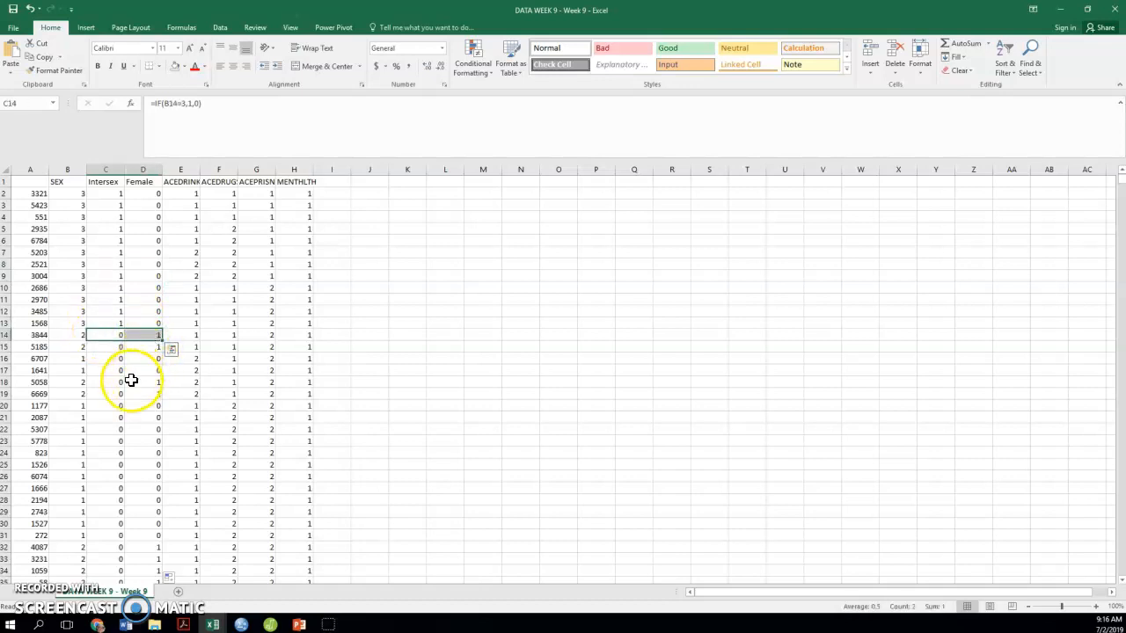
Check the Intersex and Female dummy codes in row 21 and inspect the formula in C5
drag(110, 417, 141, 417)
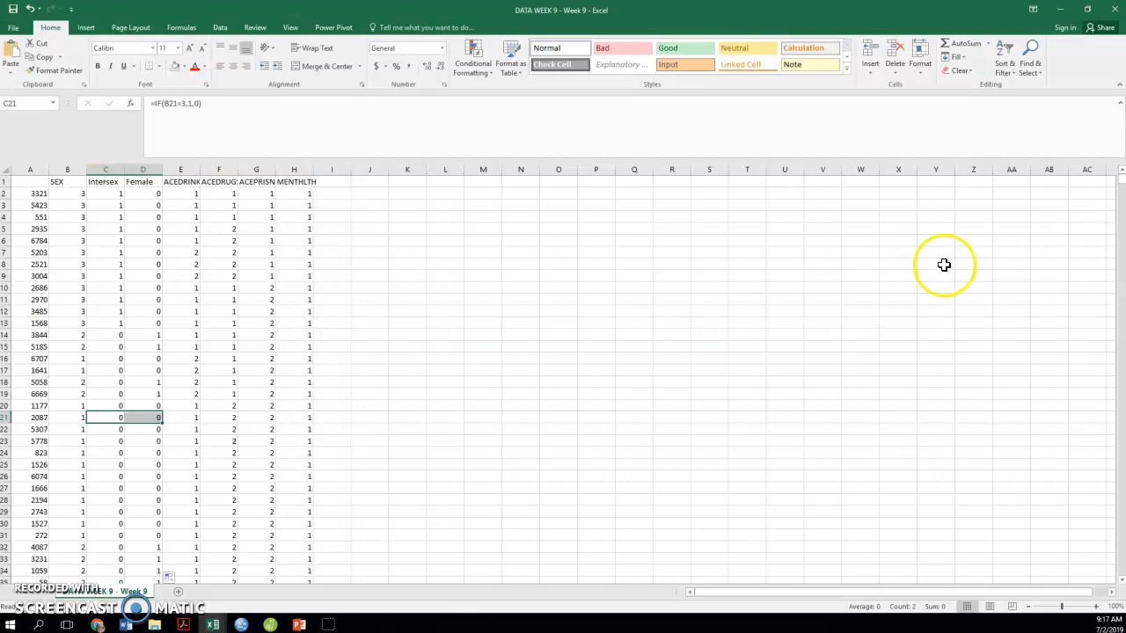
mouse_move(1120, 181)
mouse_down()
mouse_move(1122, 570)
mouse_move(1121, 176)
mouse_up()
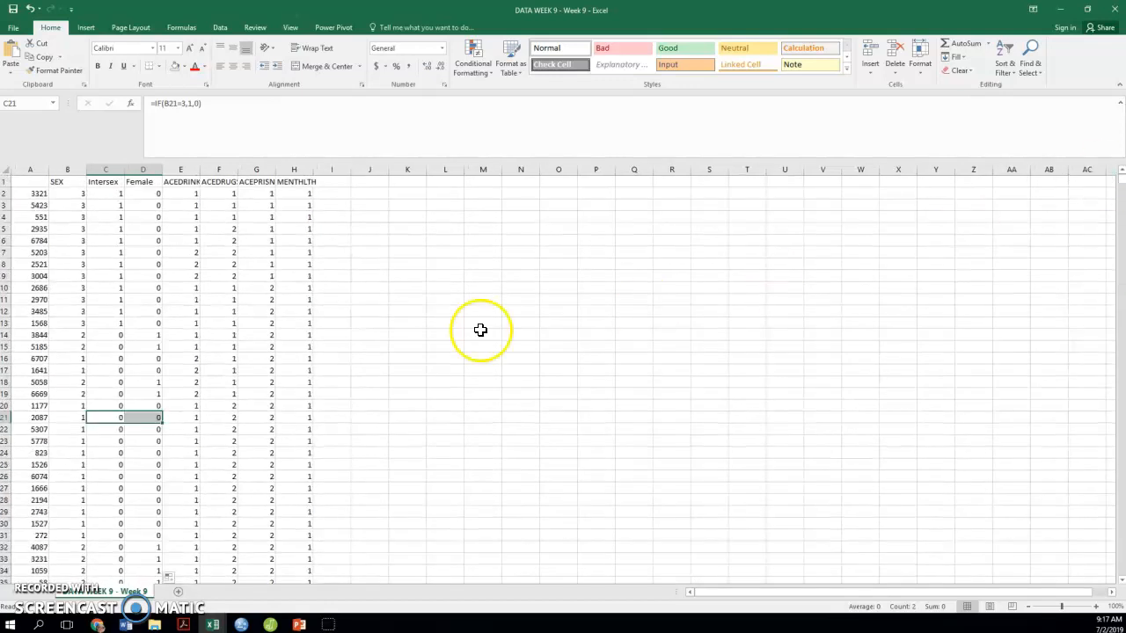
click(104, 166)
click(106, 227)
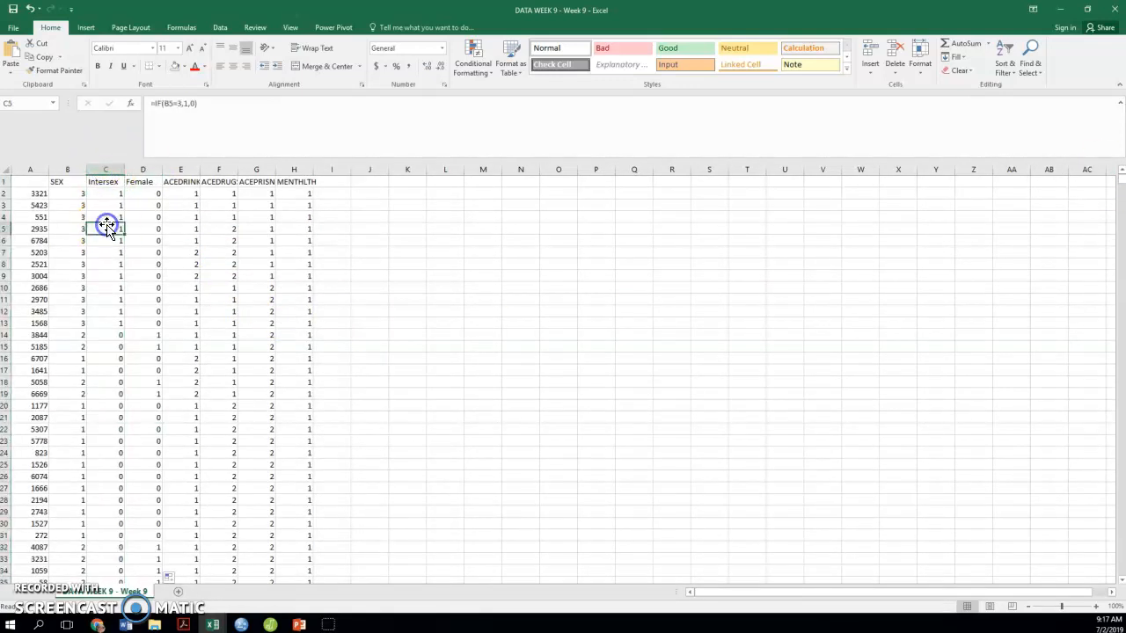
Try to delete the SEX column while the dummy columns still hold formulas, and undo the deletion
click(67, 168)
right_click(68, 171)
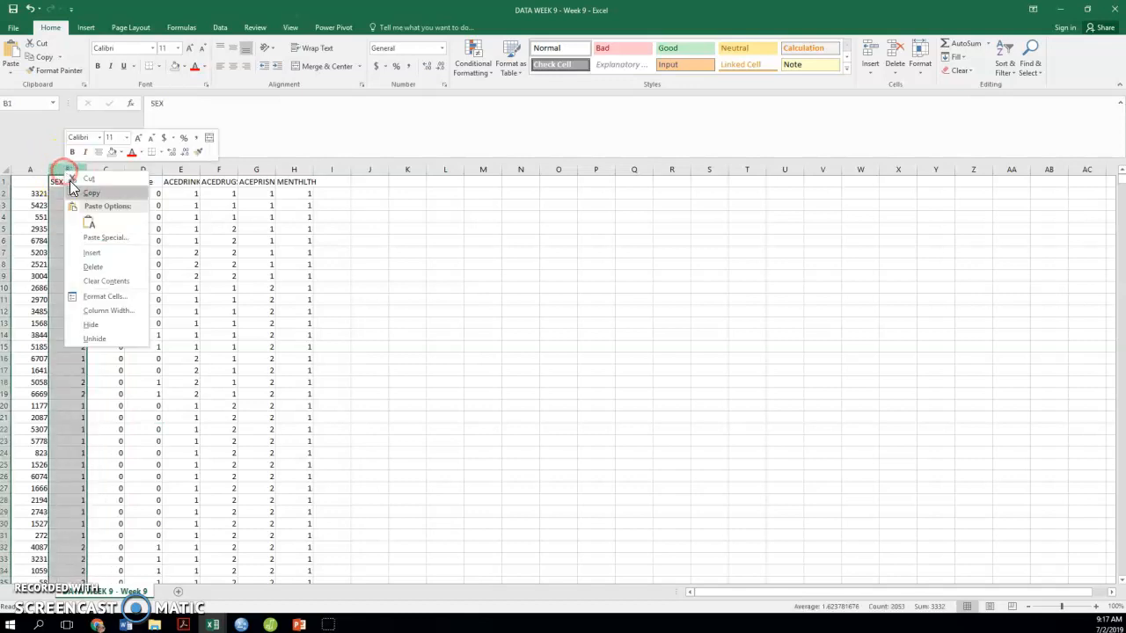
click(105, 268)
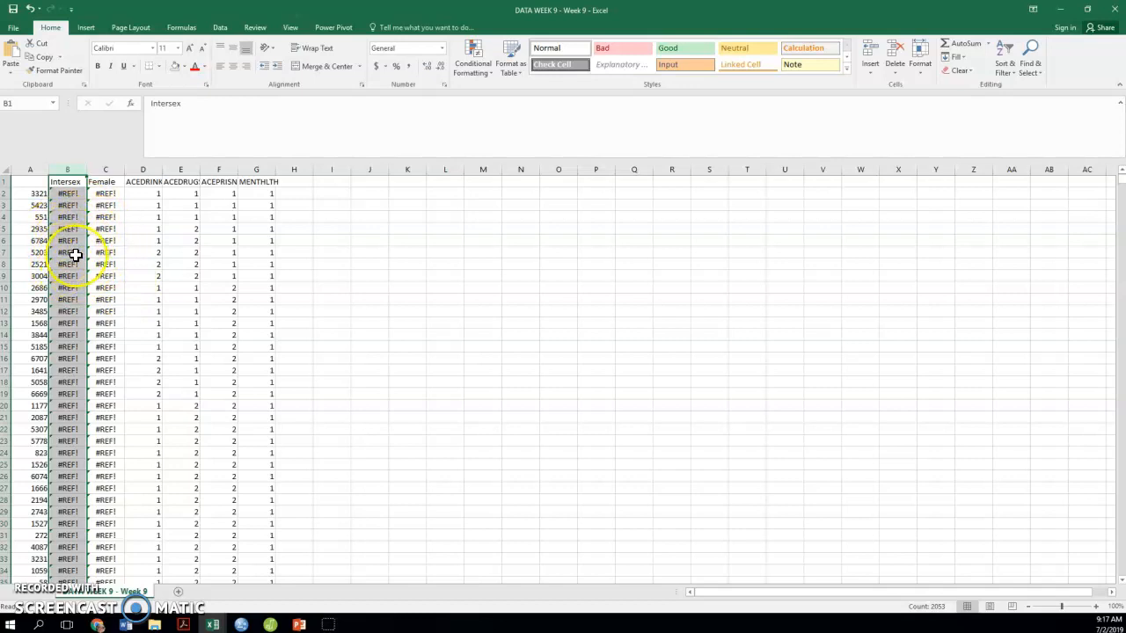
click(30, 8)
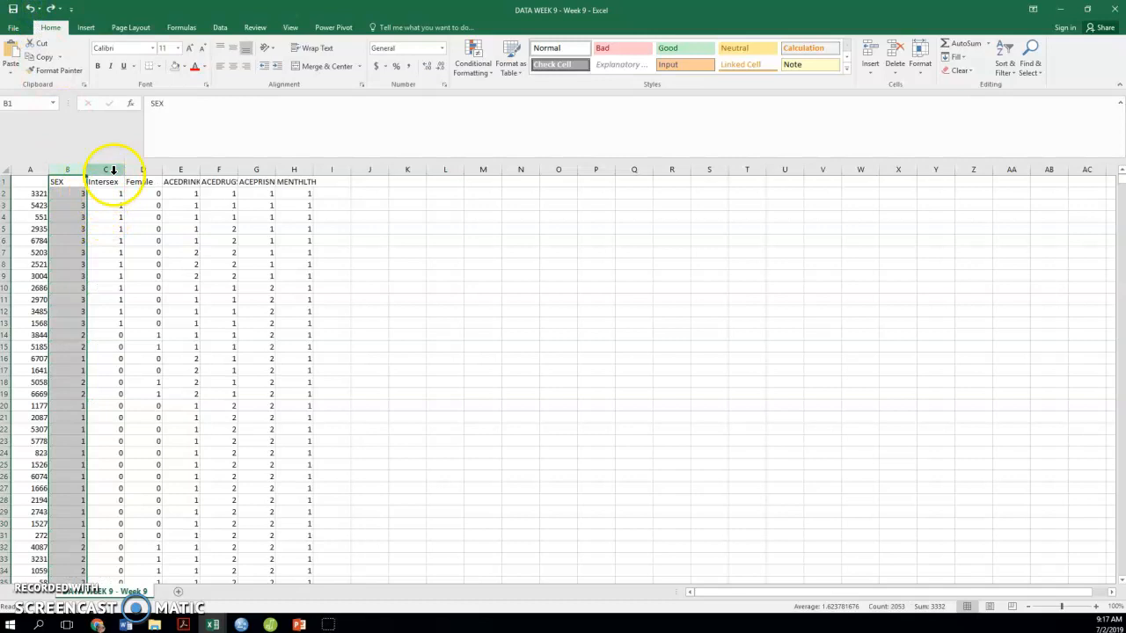
Copy the Intersex column and paste it over itself as values only
click(114, 167)
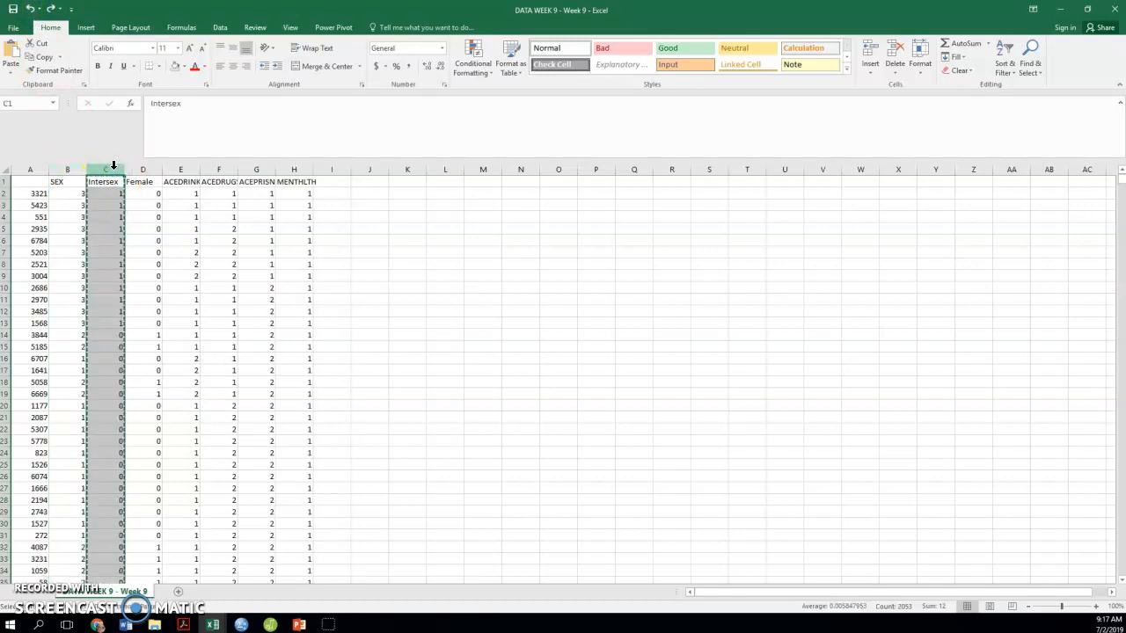
right_click(114, 167)
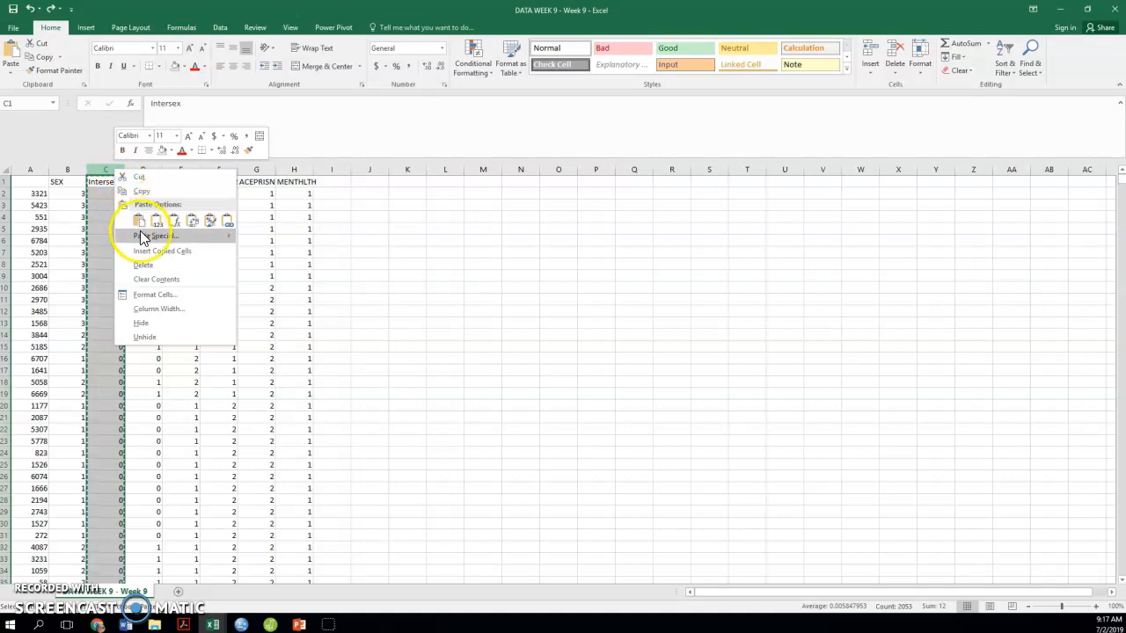
mouse_move(146, 235)
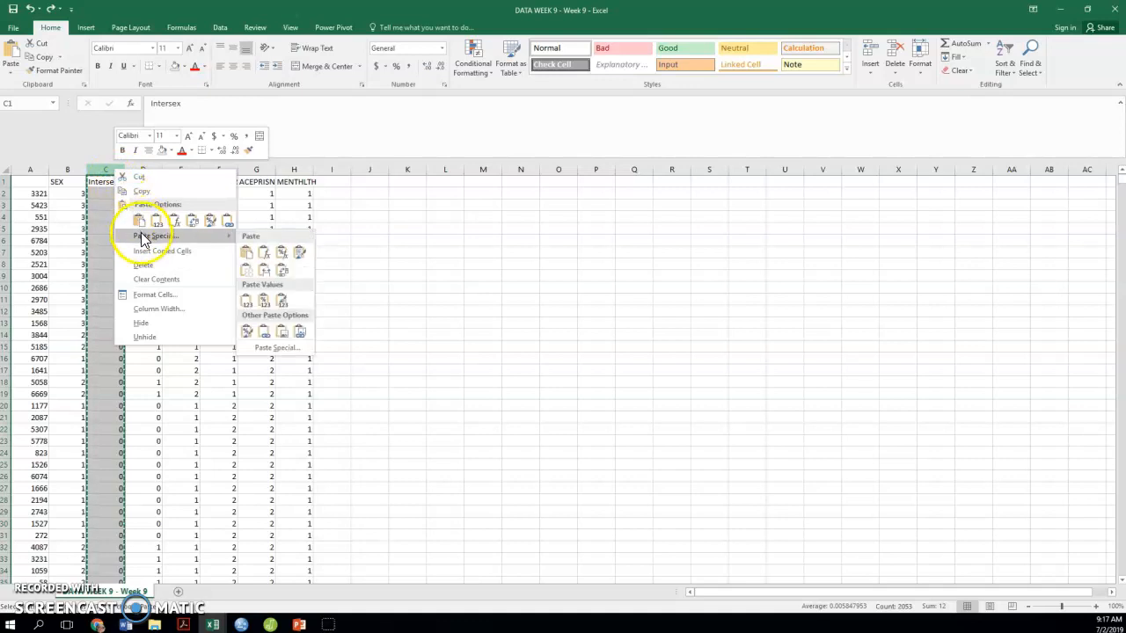
click(251, 304)
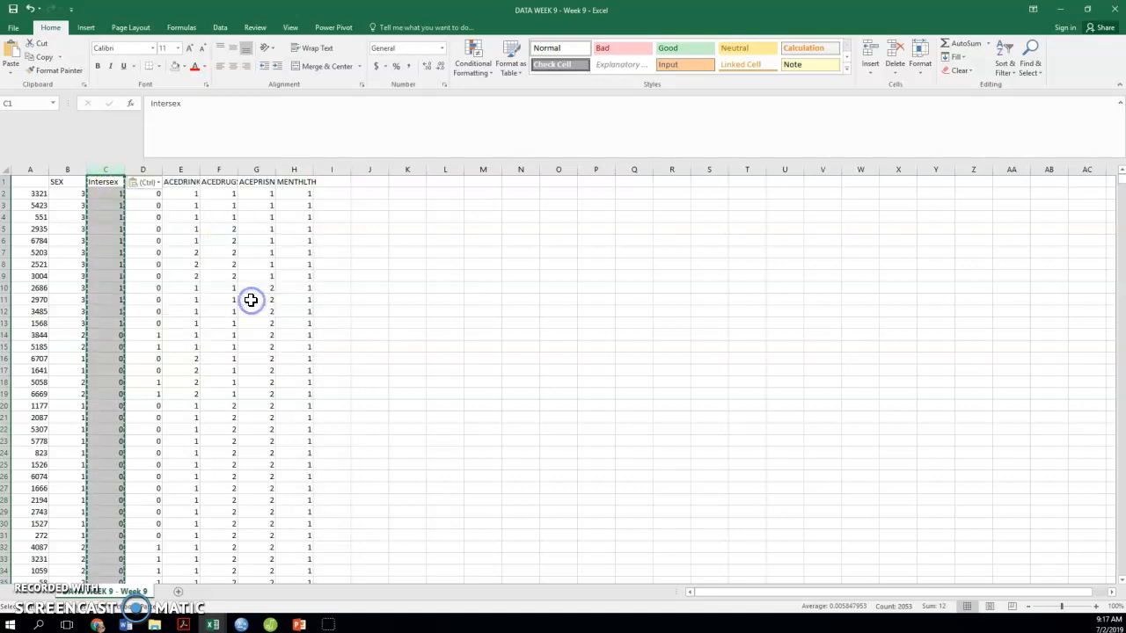
Copy the Female column, paste it over itself with Paste Special Values, and check cells C4 and D5 for plain values
click(146, 166)
key(ctrl+c)
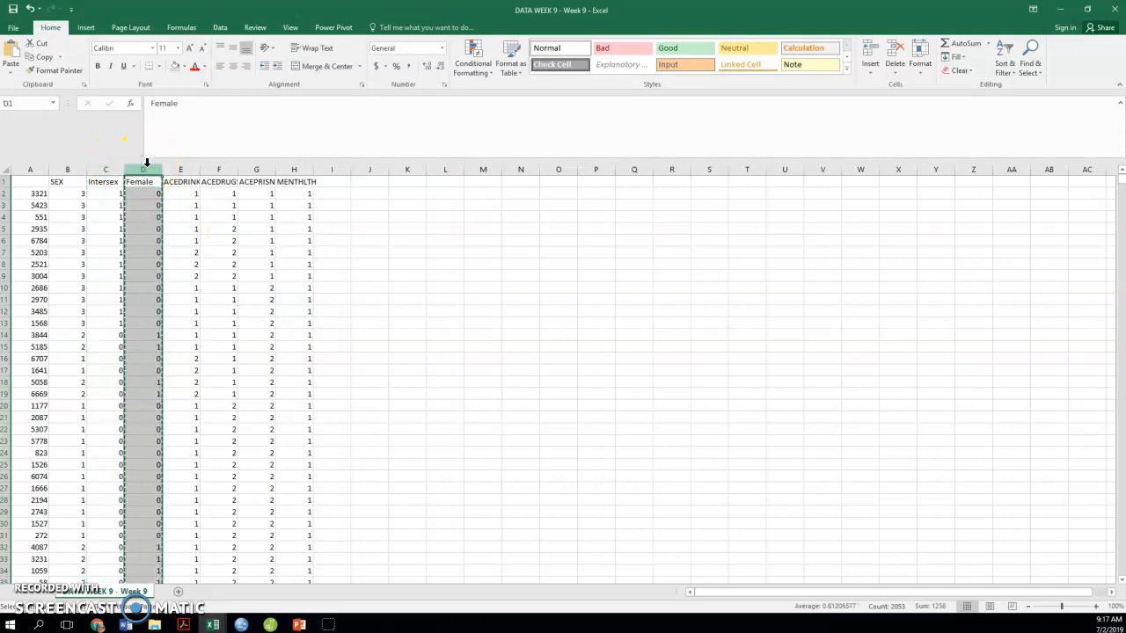
right_click(147, 165)
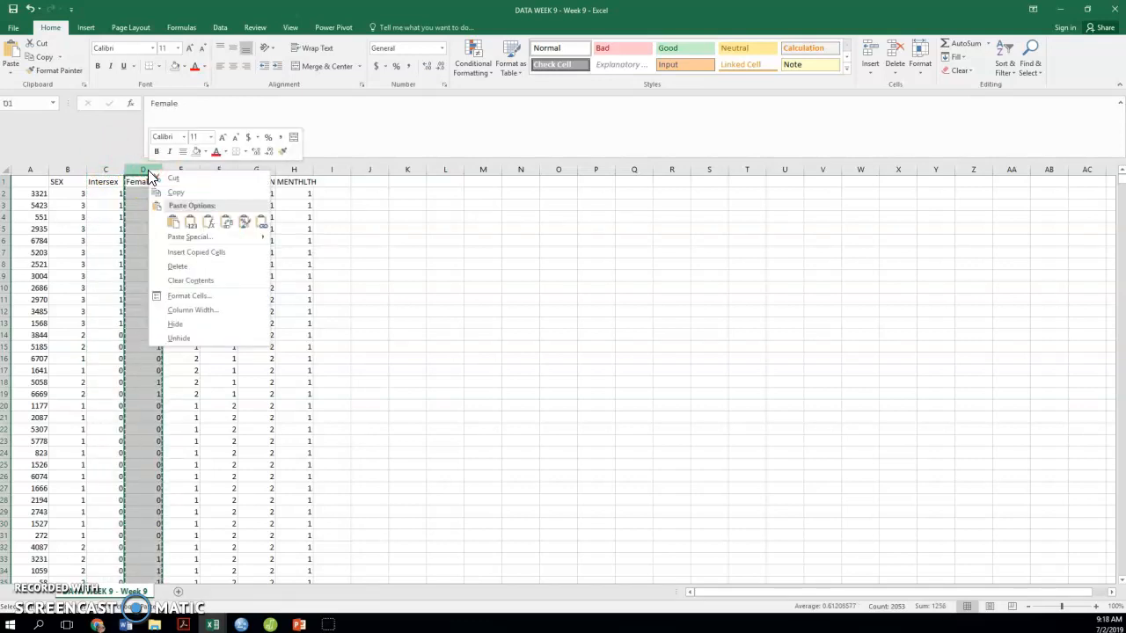
click(180, 237)
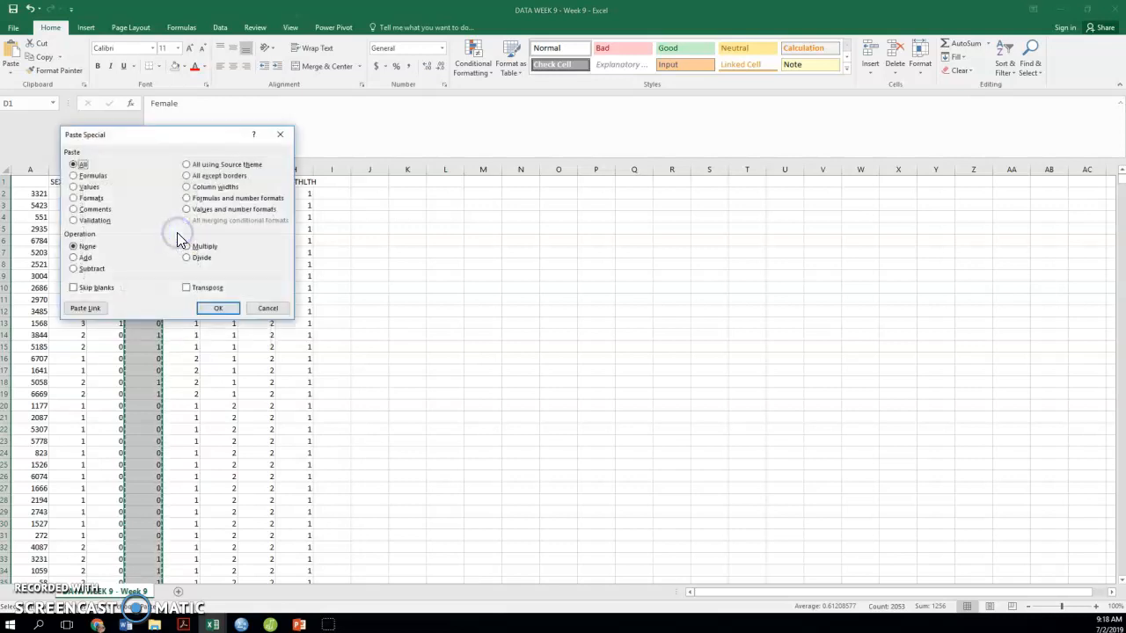
click(86, 187)
click(217, 307)
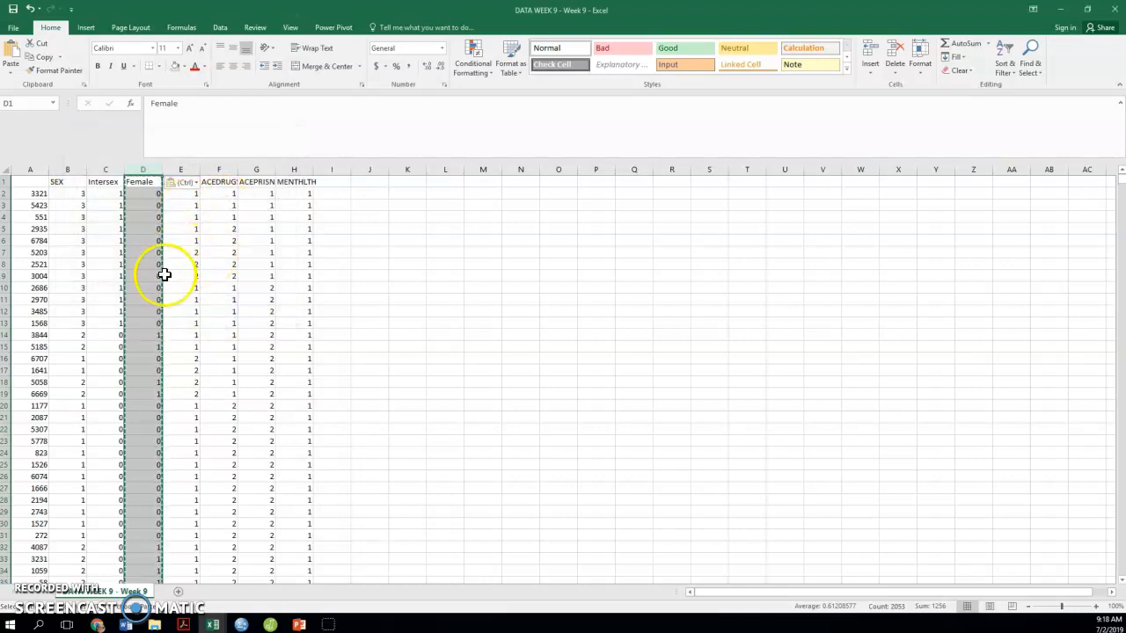
click(116, 215)
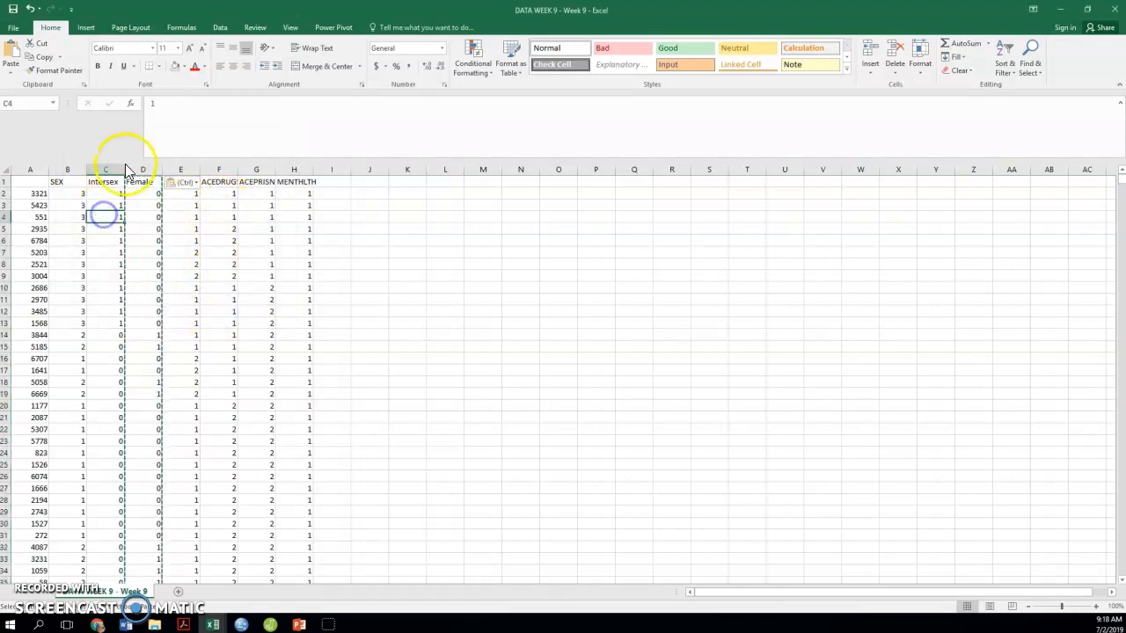
click(145, 228)
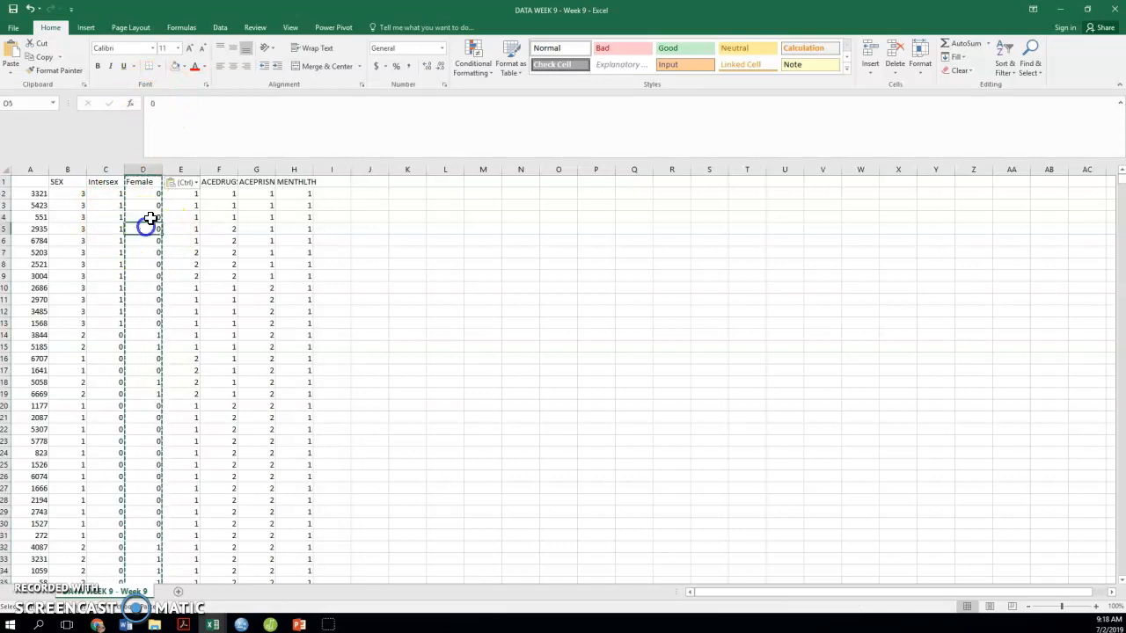
Delete the SEX column from the worksheet
click(63, 169)
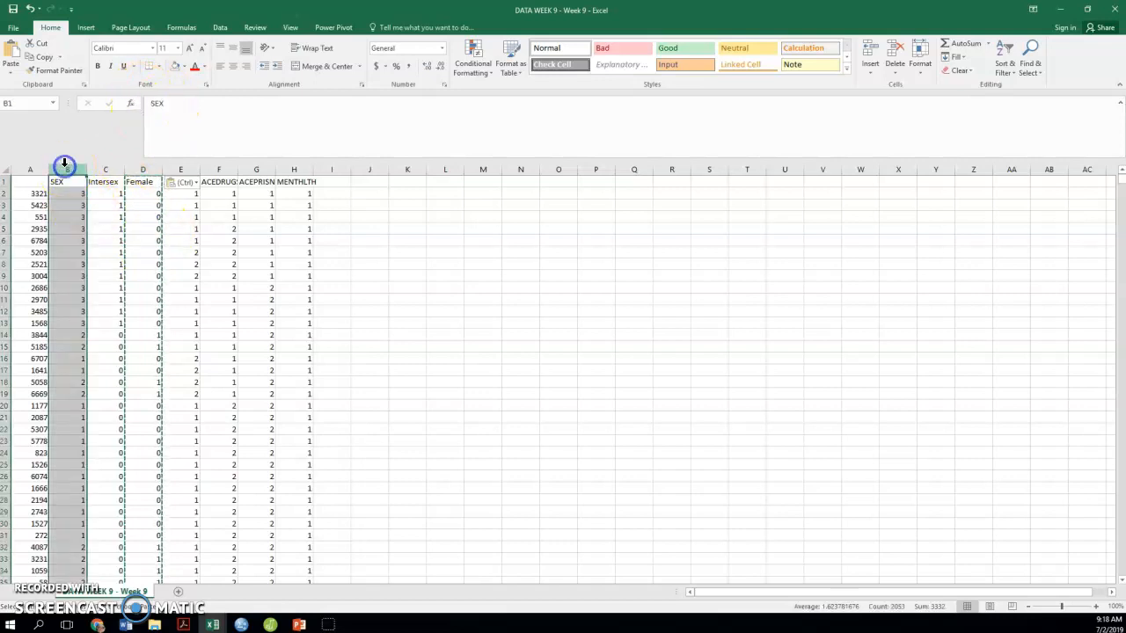
right_click(63, 169)
click(94, 262)
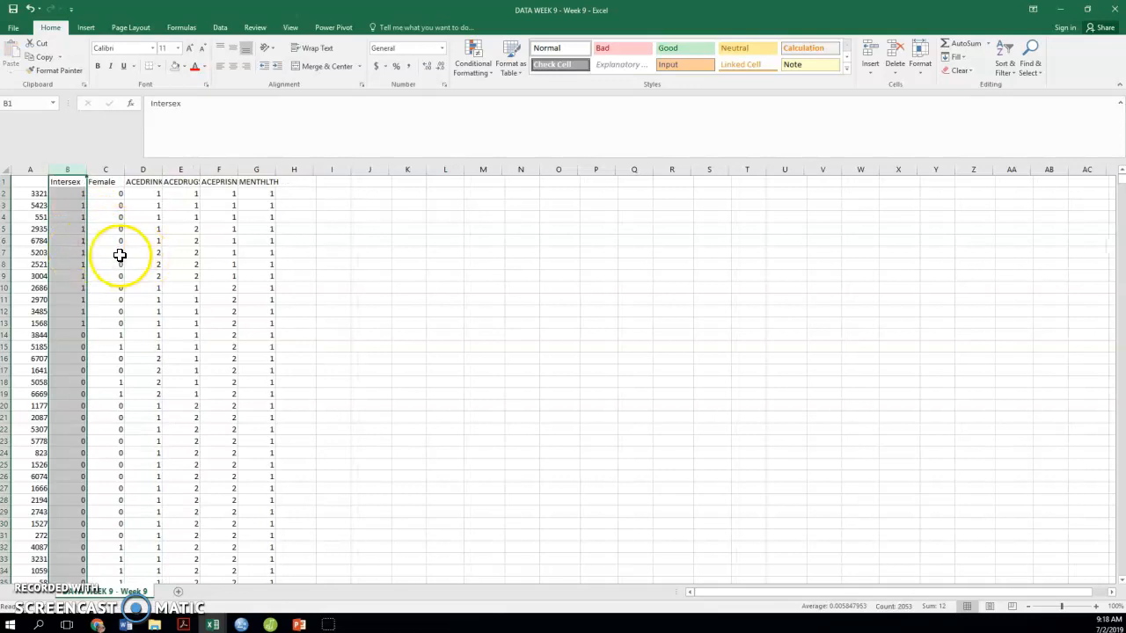
Save DATA WEEK 9 - Week 9 while keeping the CSV format, and close the workbook with its changes saved
click(13, 9)
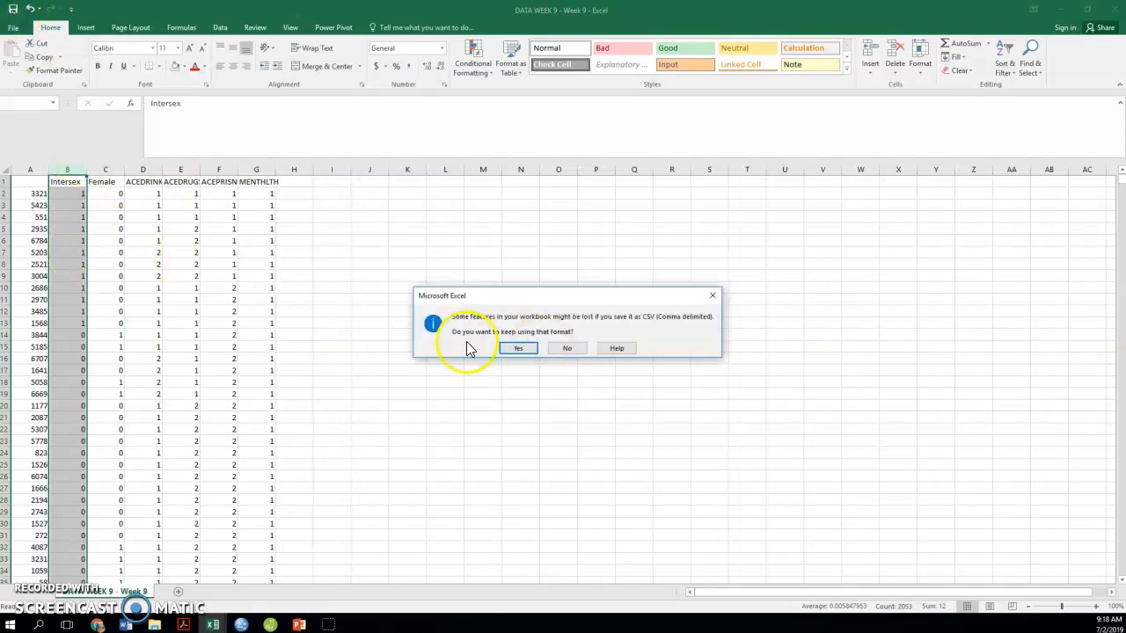
click(518, 349)
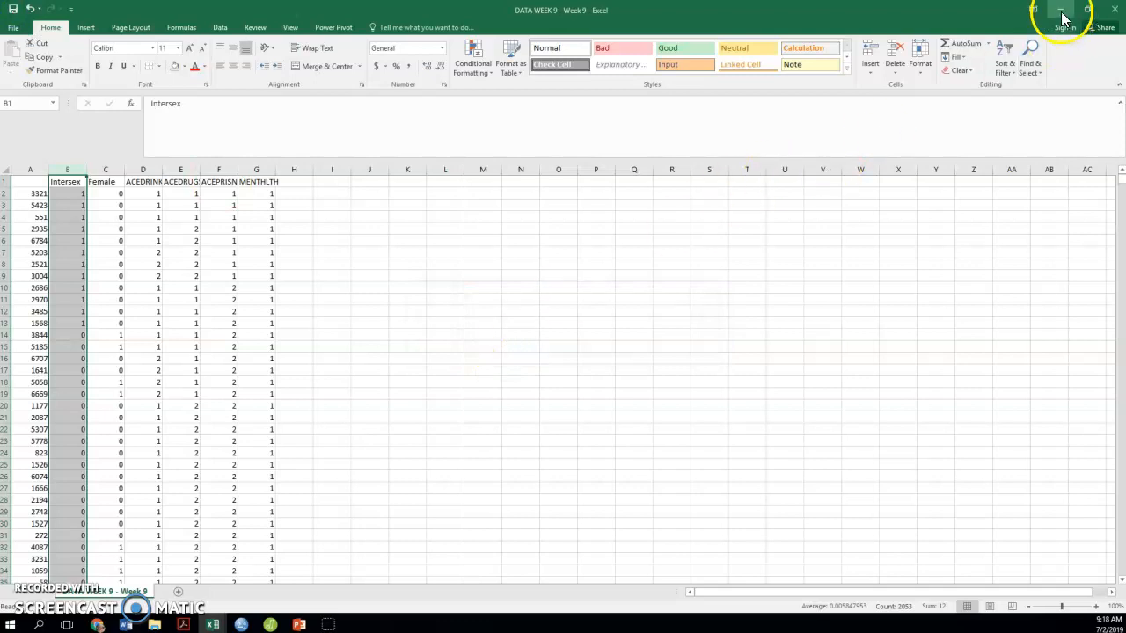
click(1111, 11)
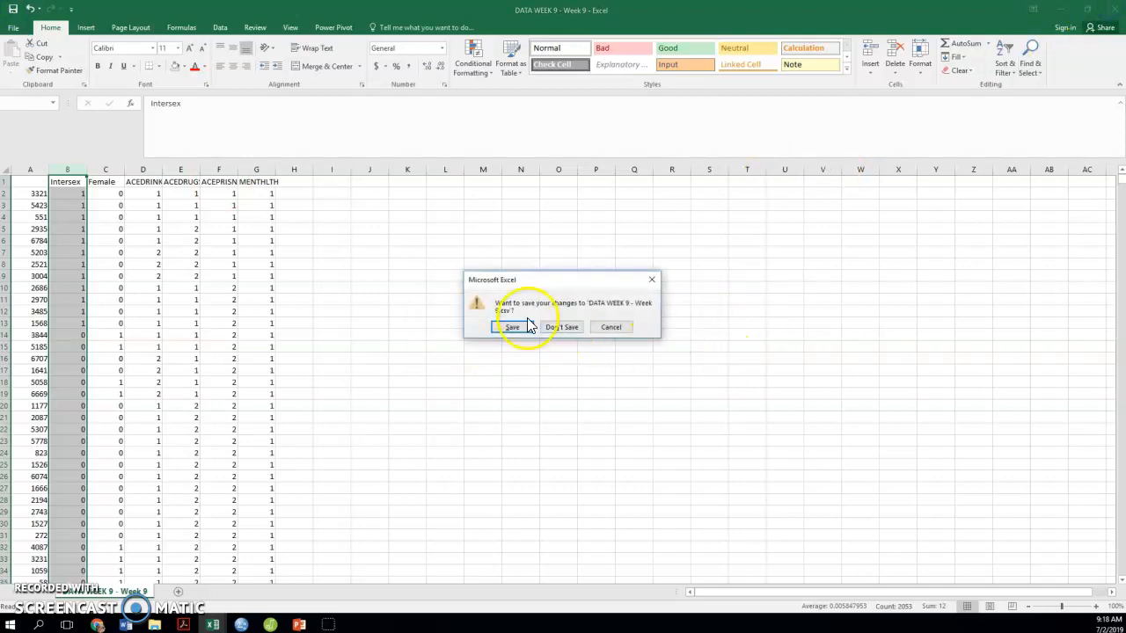
click(525, 324)
click(519, 347)
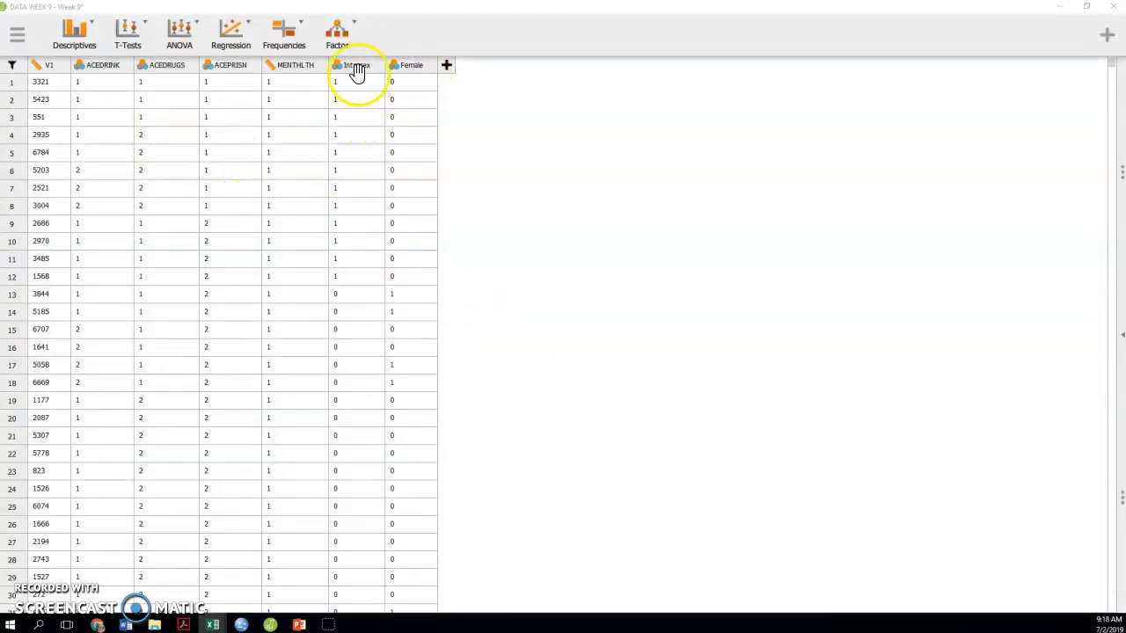
Start a new Linear Regression in JASP with MENTHLTH as the dependent variable
click(222, 39)
click(221, 39)
click(238, 83)
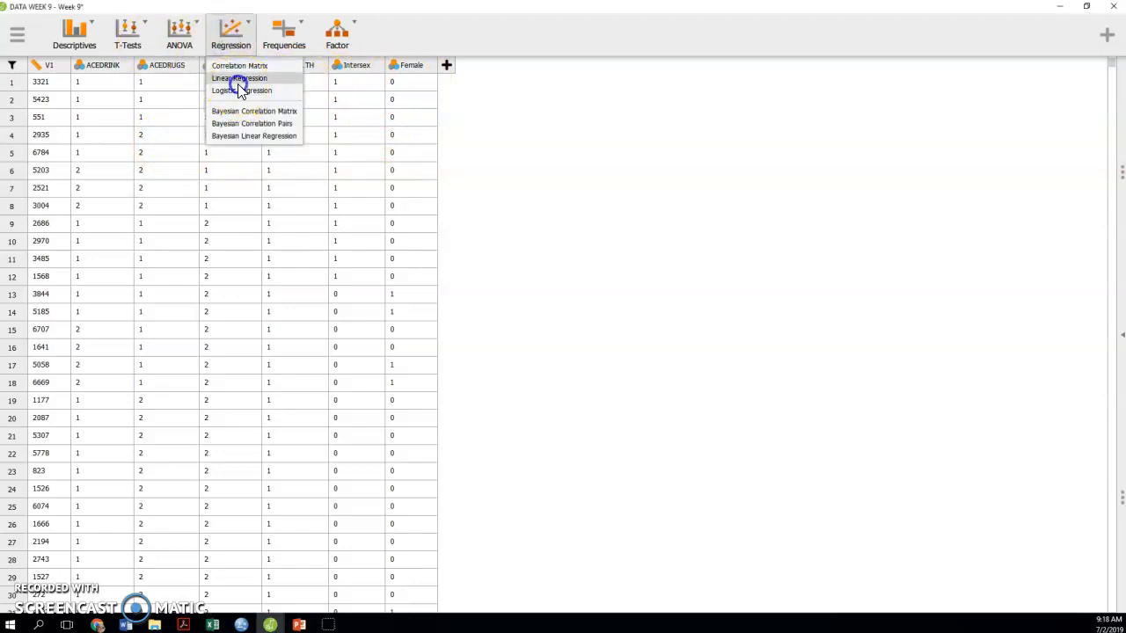
drag(53, 258, 272, 220)
Add ACEDRINK, ACEDRUGS, ACEPRISN, Intersex and Female as covariates, and examine the dummy variables in the Coefficients table
click(76, 221)
shift+click(50, 266)
drag(114, 244, 277, 312)
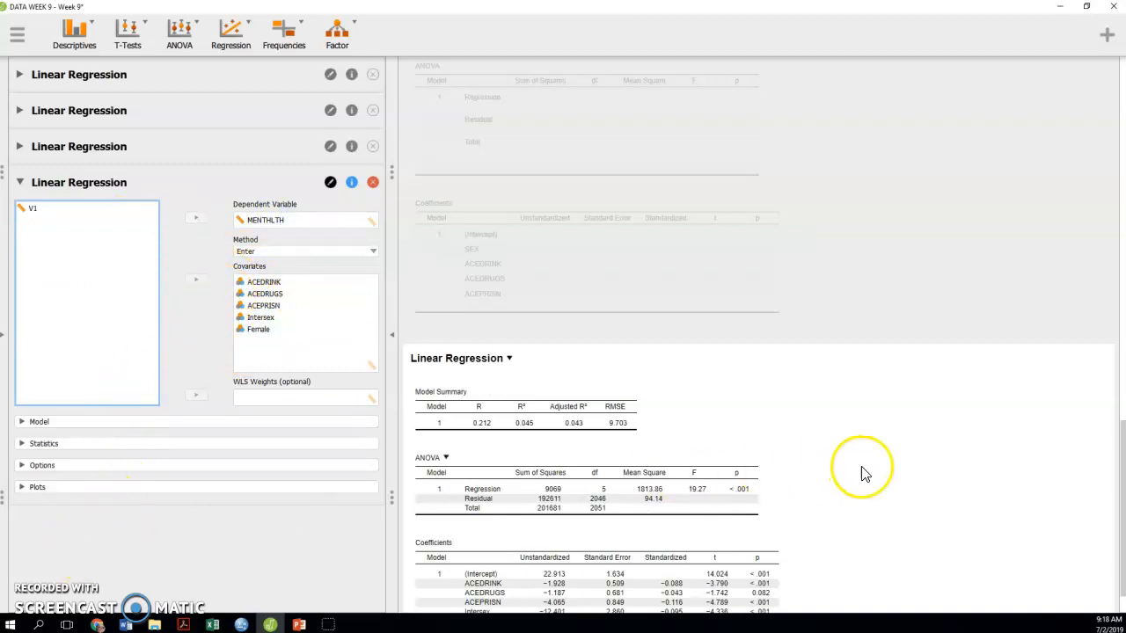
scroll(859, 470, down, 1)
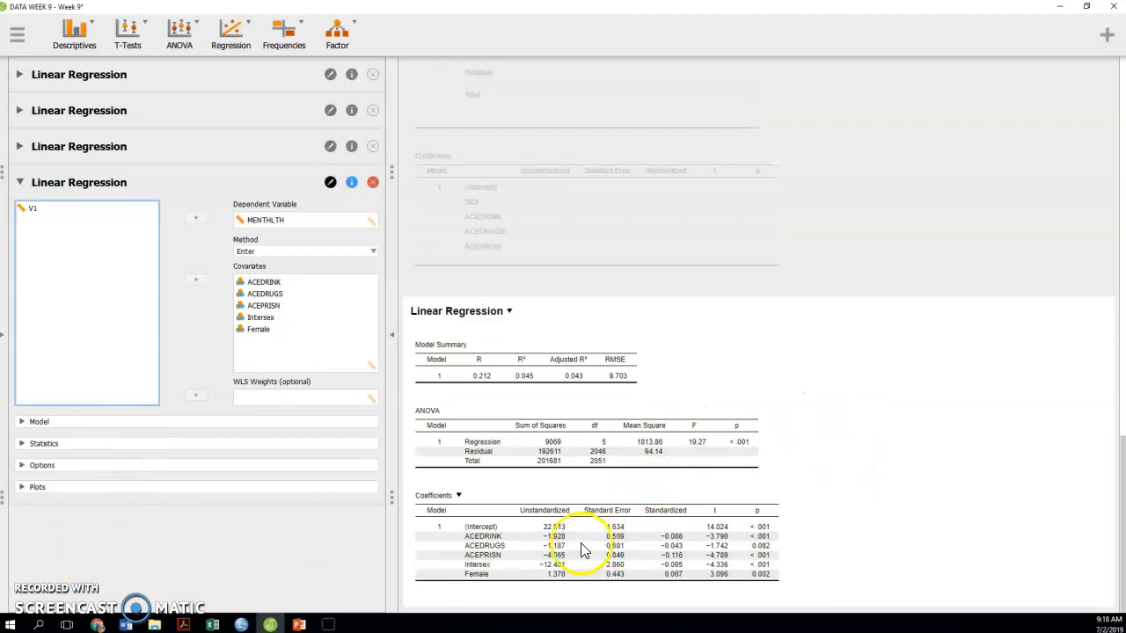
click(491, 569)
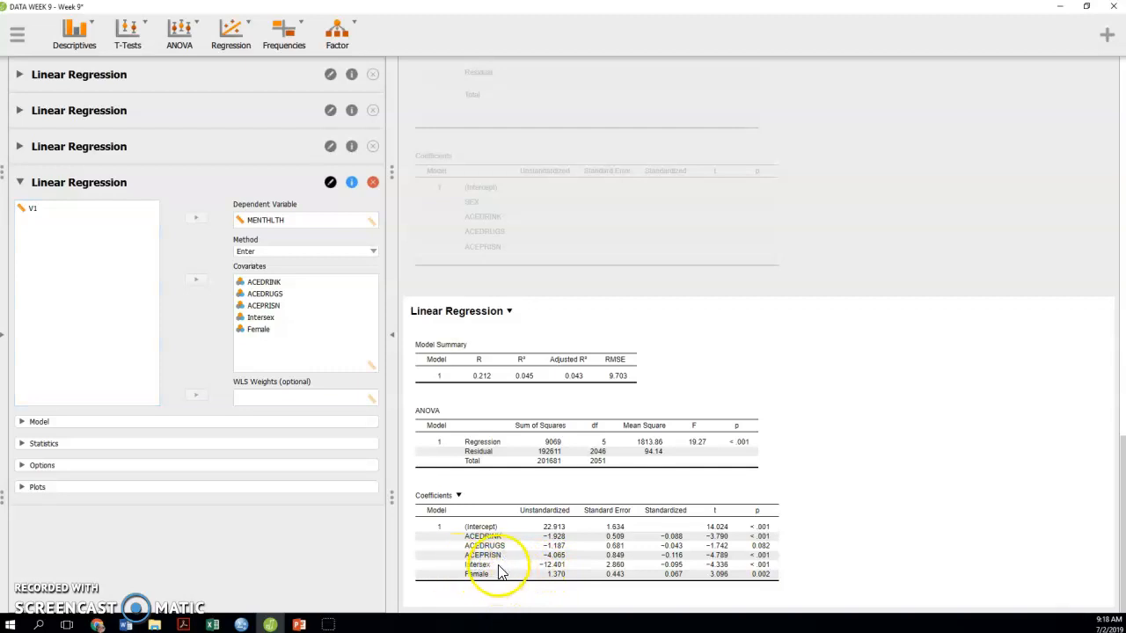